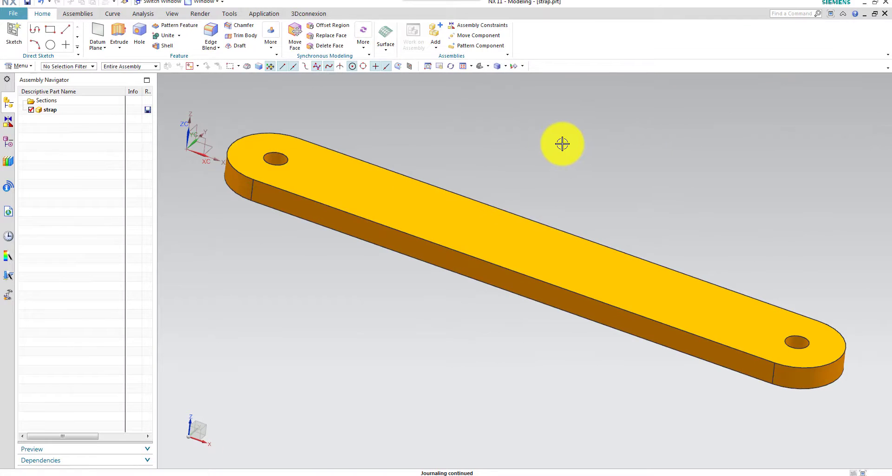
# Step: Fit the finished strap solid, with its two end holes, to the view
pyautogui.rightClick(467, 149)
pyautogui.hotkey('ctrl', 'f')
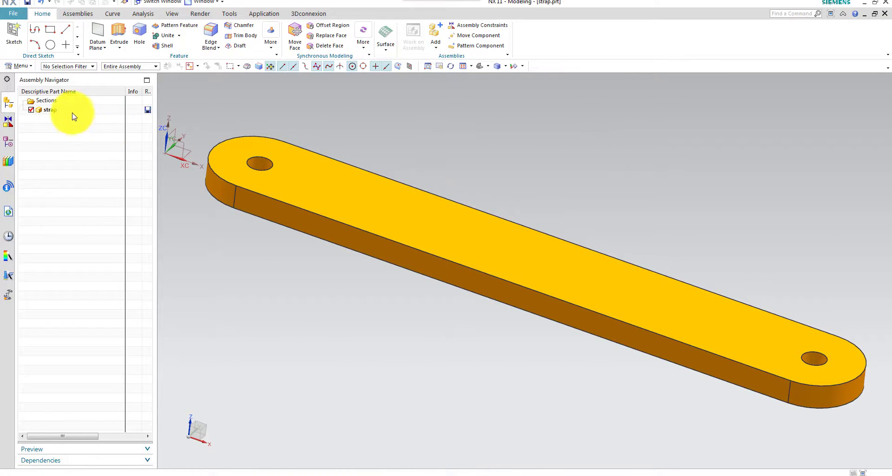
# Step: Switch to Pre/Post and create a new FEM and simulation for strap.prt with an idealized part
pyautogui.click(255, 17)
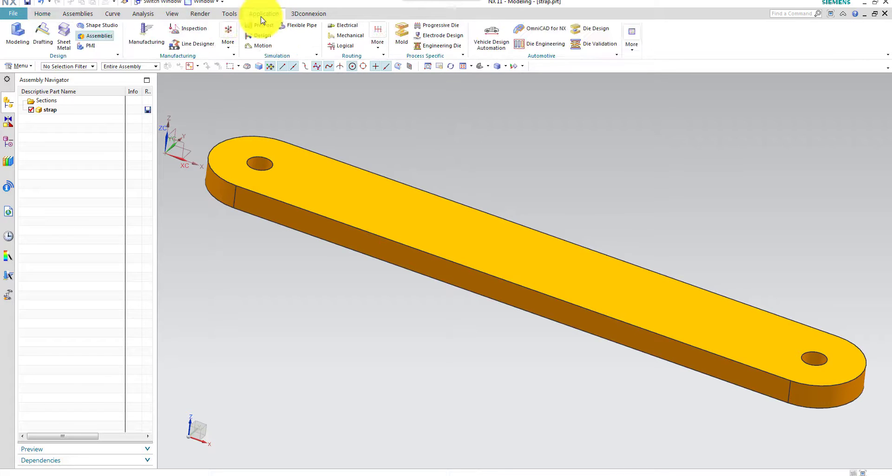
pyautogui.click(259, 28)
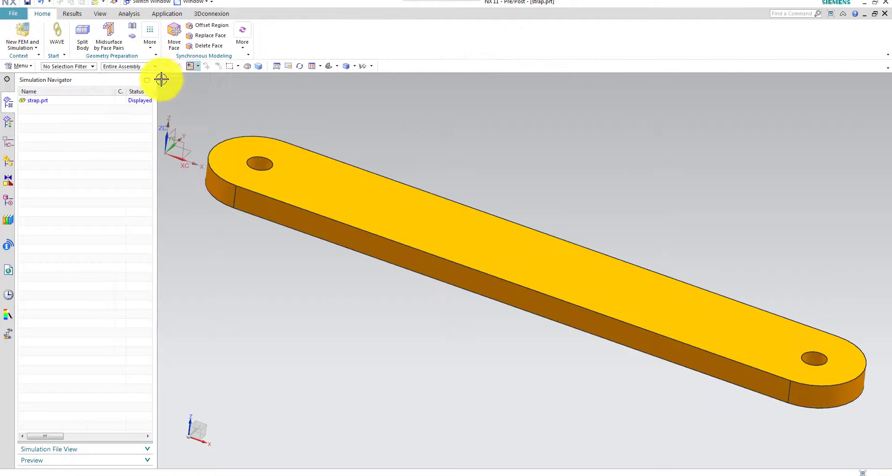
pyautogui.rightClick(44, 106)
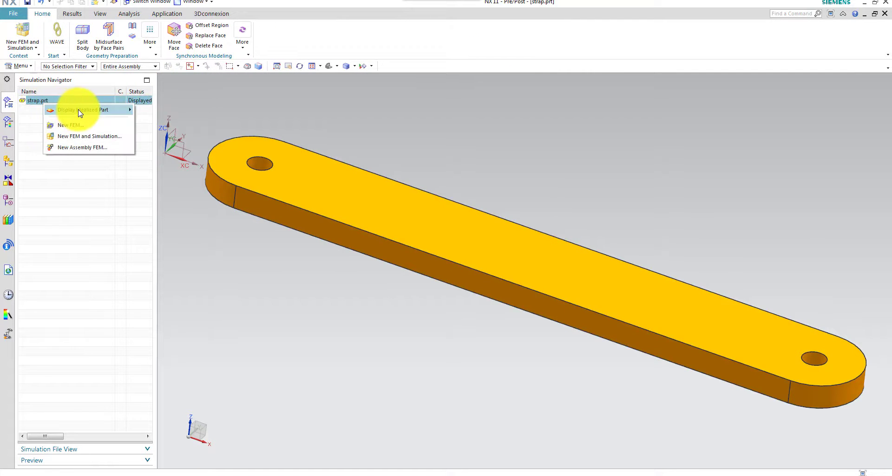
pyautogui.click(92, 137)
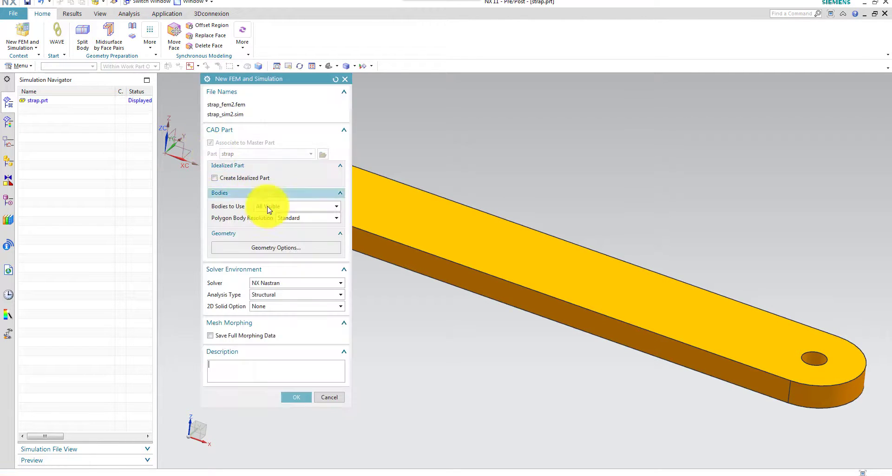
pyautogui.click(215, 177)
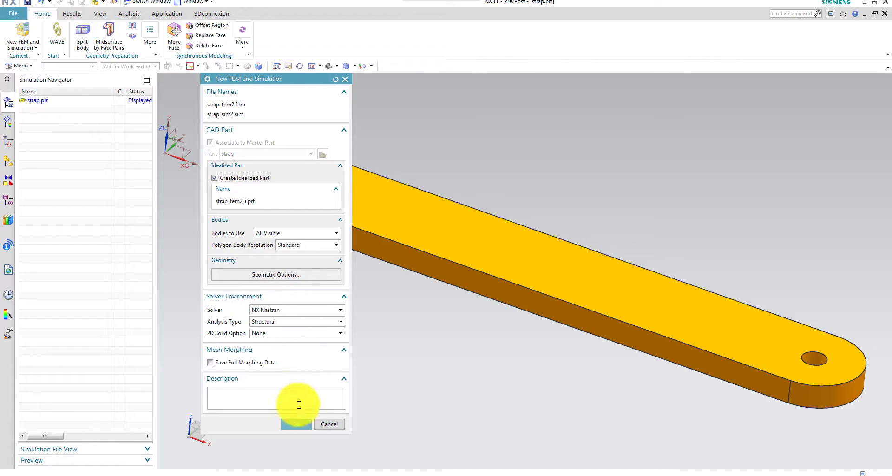
pyautogui.click(295, 424)
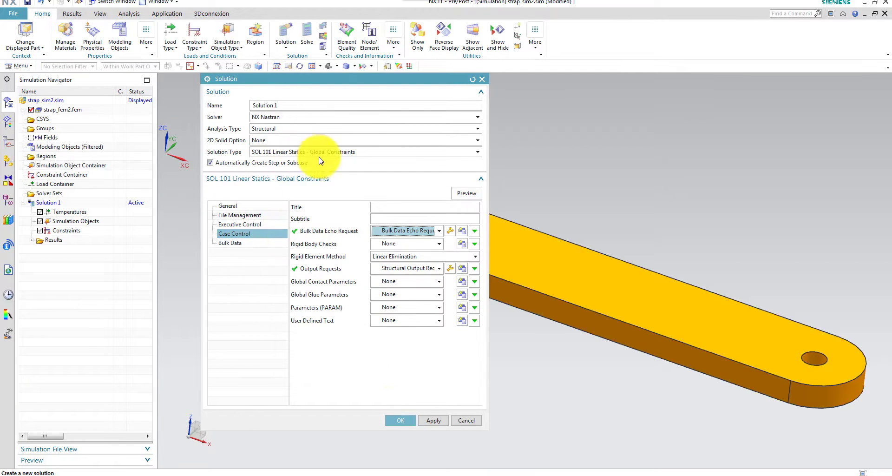
# Step: Set the solution type to SOL 105 Linear Buckling and rename it 'Solution Linear Buckling'
pyautogui.click(356, 152)
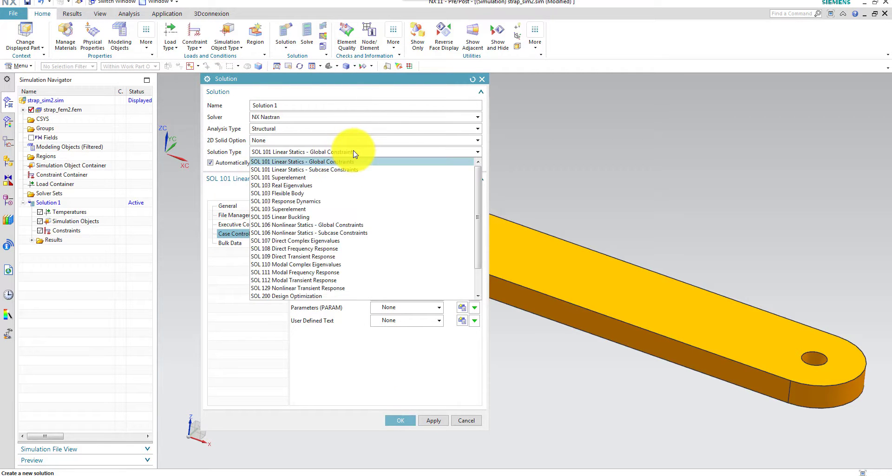
pyautogui.click(307, 218)
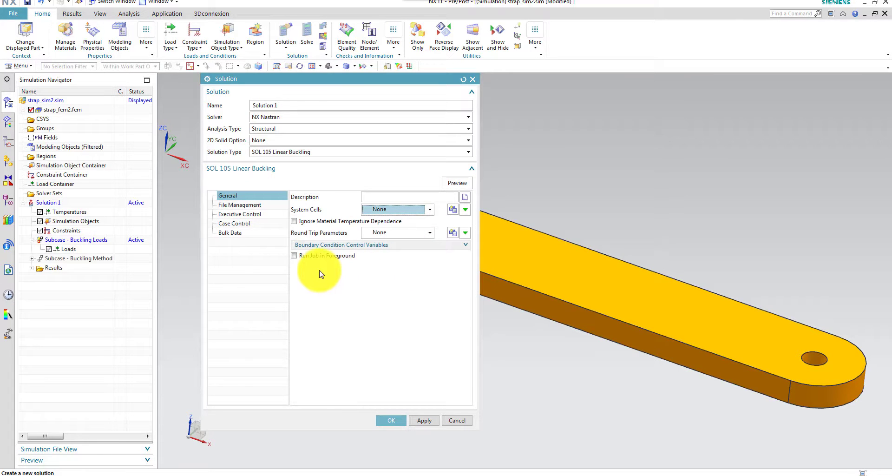
pyautogui.click(245, 224)
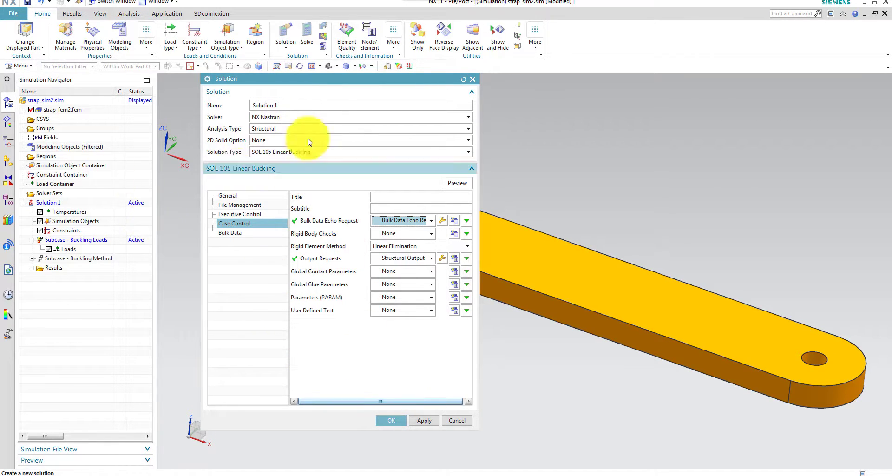
pyautogui.click(301, 106)
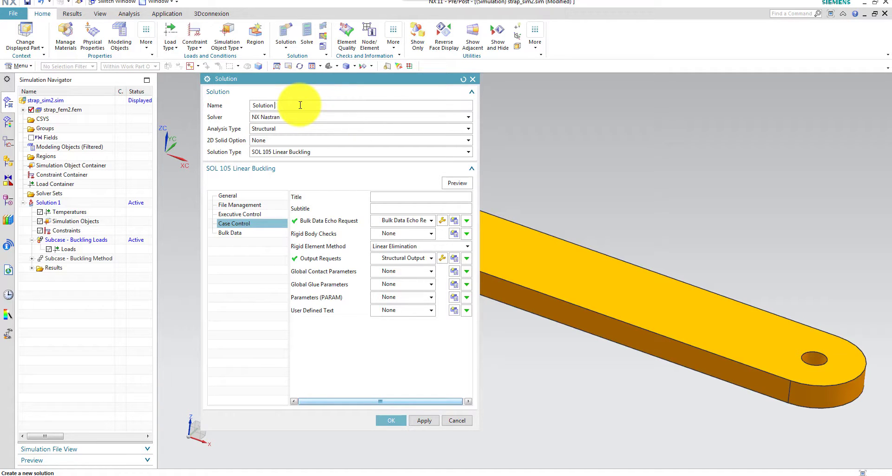
pyautogui.write('Lines')
pyautogui.write('r Buckling')
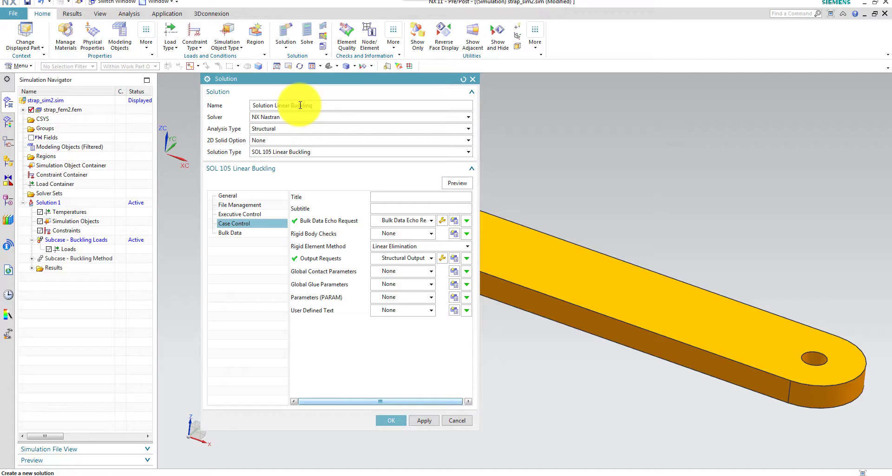
# Step: Confirm the buckling solution and make the idealized part strap_fem2_i.prt the displayed part
pyautogui.click(391, 420)
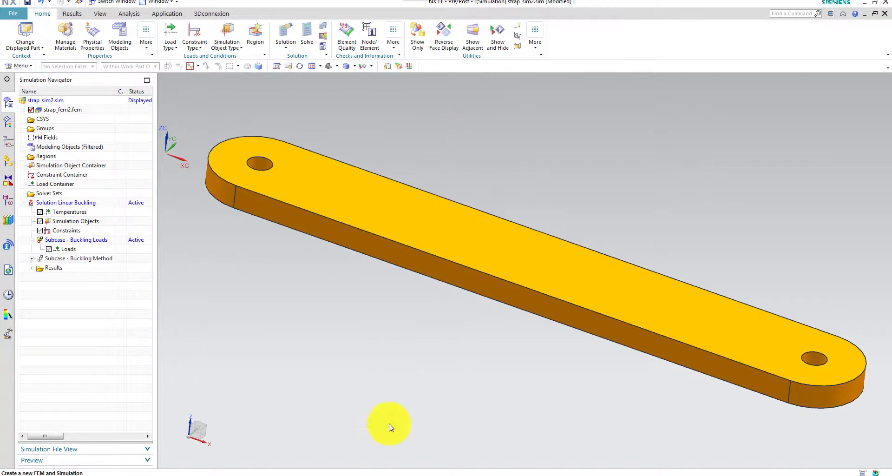
pyautogui.click(24, 110)
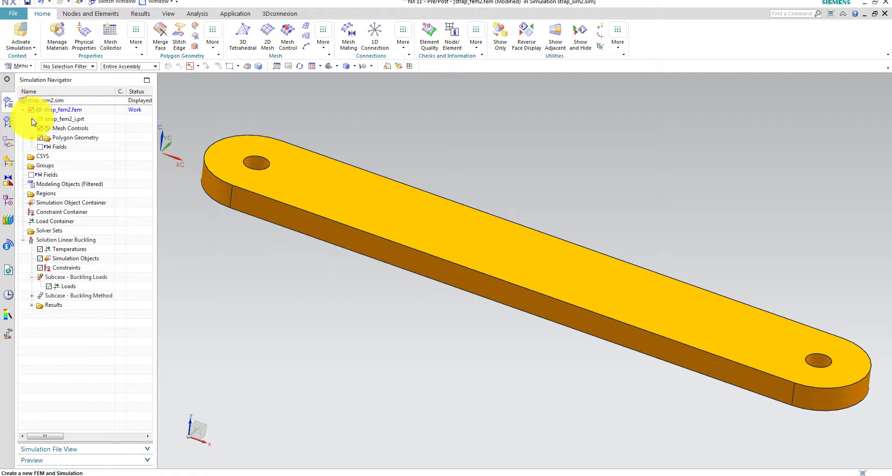
pyautogui.rightClick(70, 121)
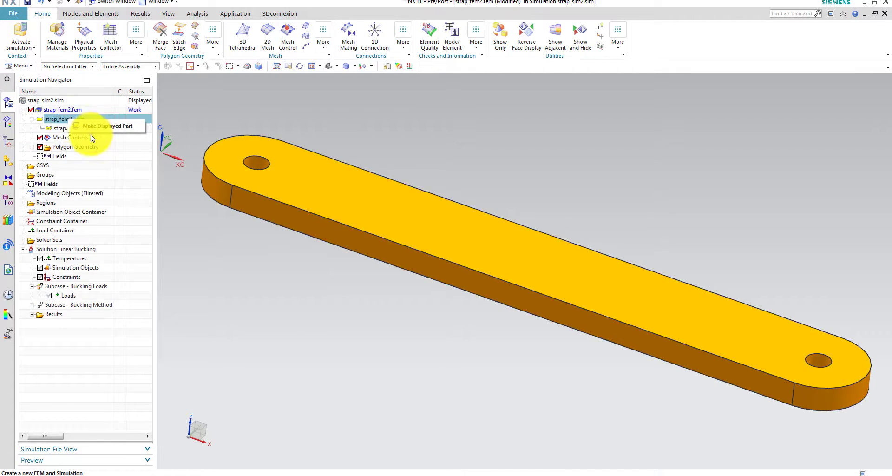
pyautogui.click(92, 126)
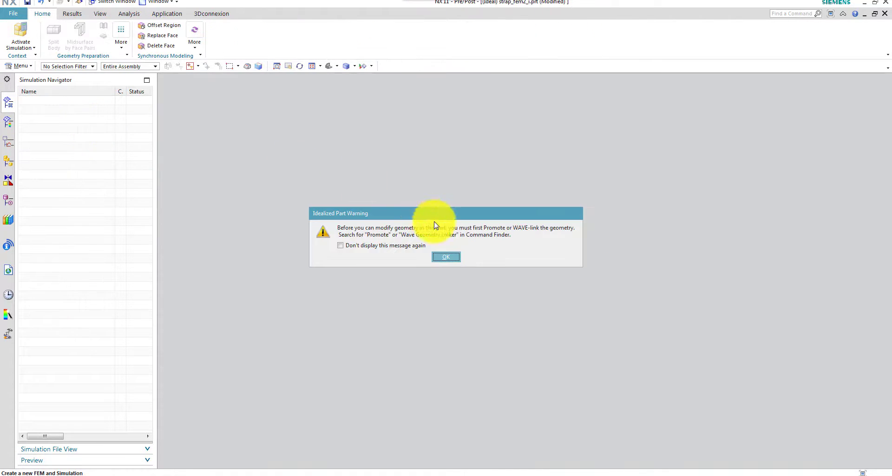
pyautogui.click(449, 256)
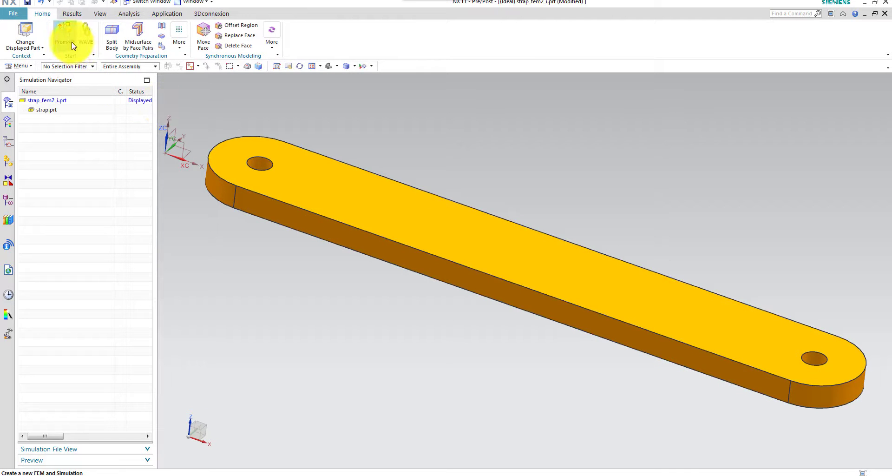
# Step: Promote the strap body into the idealized part
pyautogui.click(65, 40)
pyautogui.click(354, 225)
pyautogui.click(251, 136)
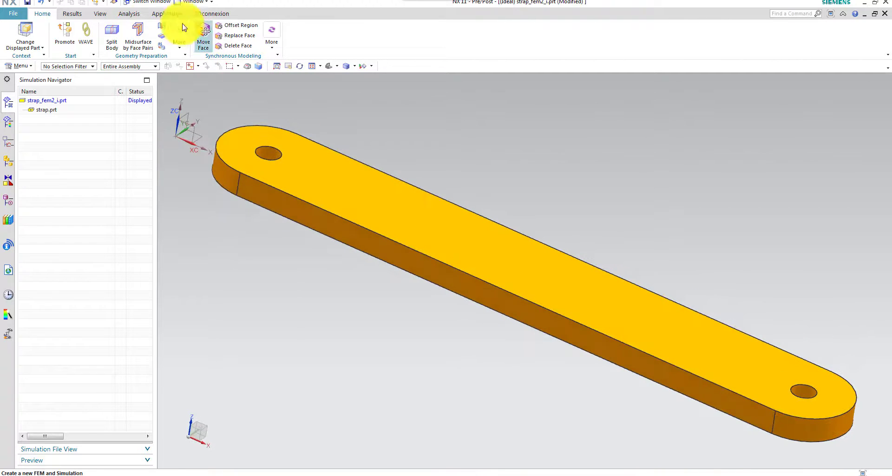
# Step: Create a midsurface by face pairs from the strap solid using automatic face pairs
pyautogui.click(136, 29)
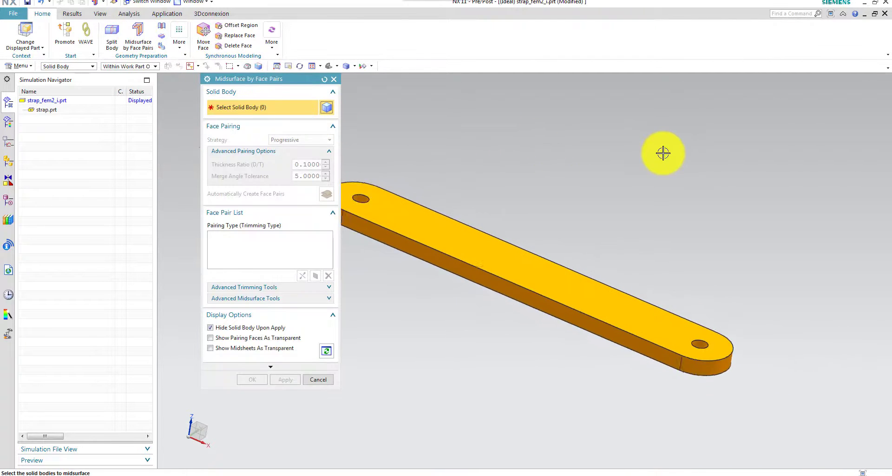
pyautogui.scroll(-1, 733, 148)
pyautogui.moveTo(734, 148); pyautogui.dragTo(359, 364)
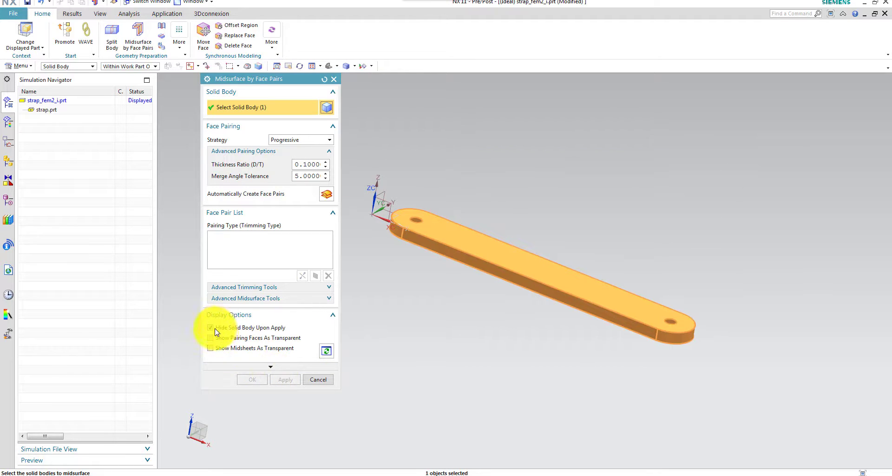
pyautogui.hotkey('ctrl', 'f')
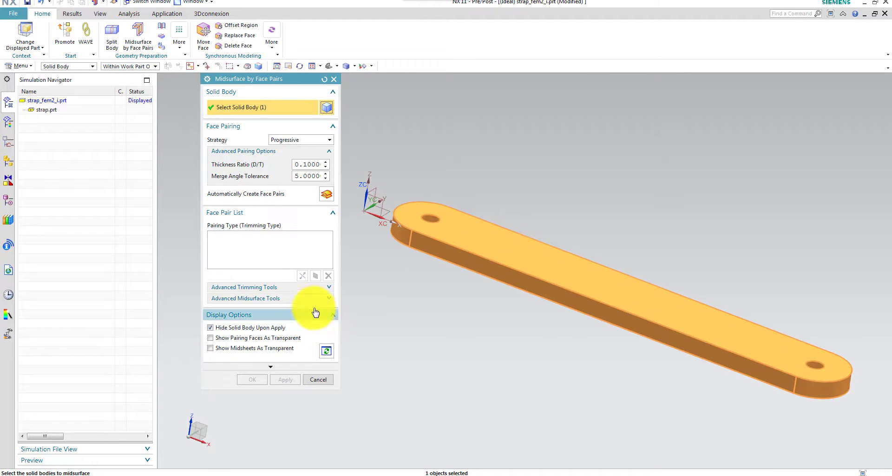
pyautogui.click(327, 195)
pyautogui.click(252, 379)
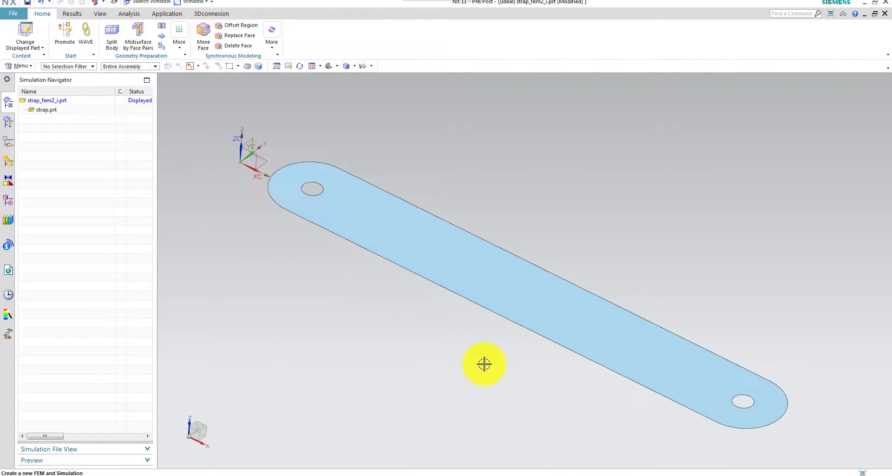
# Step: Return to strap_fem2.fem and hide the solid polygon body, leaving only the midsurface
pyautogui.rightClick(65, 102)
pyautogui.moveTo(100, 107)
pyautogui.click(186, 109)
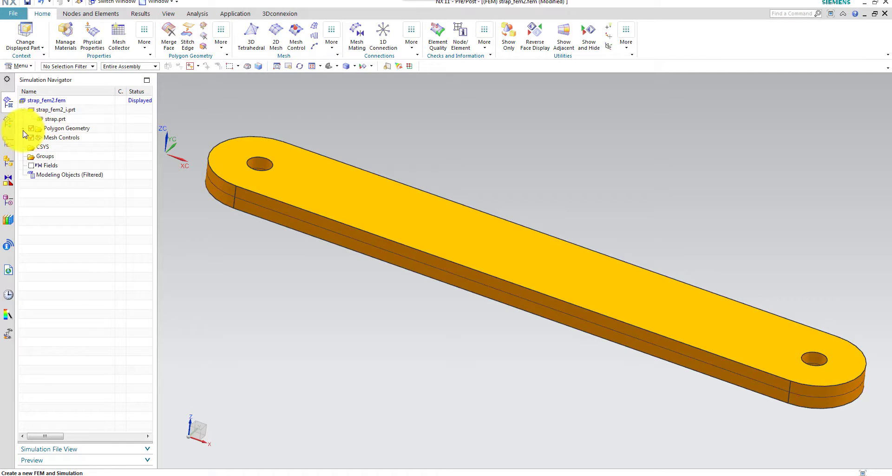
pyautogui.click(23, 128)
pyautogui.click(40, 138)
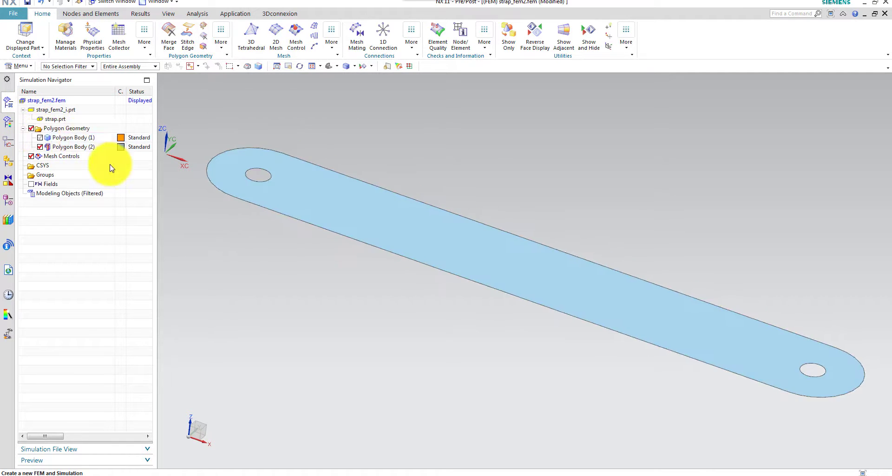
pyautogui.moveTo(167, 198); pyautogui.dragTo(261, 64, button='middle')
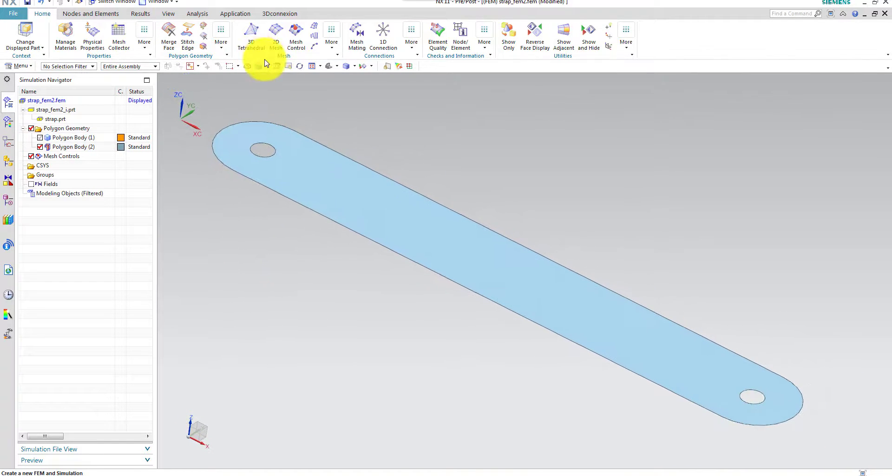
# Step: Mesh the midsurface with 3 mm CQUAD4 elements using the Paver method
pyautogui.click(275, 32)
pyautogui.click(566, 261)
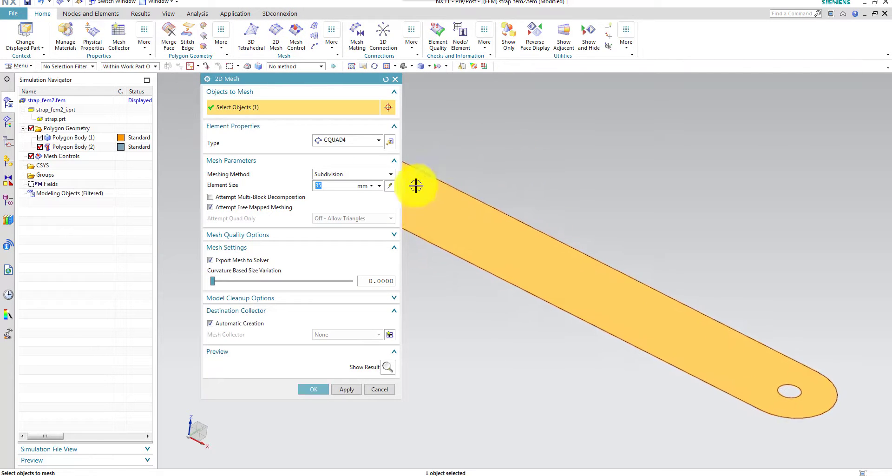
pyautogui.click(392, 186)
pyautogui.doubleClick(320, 184)
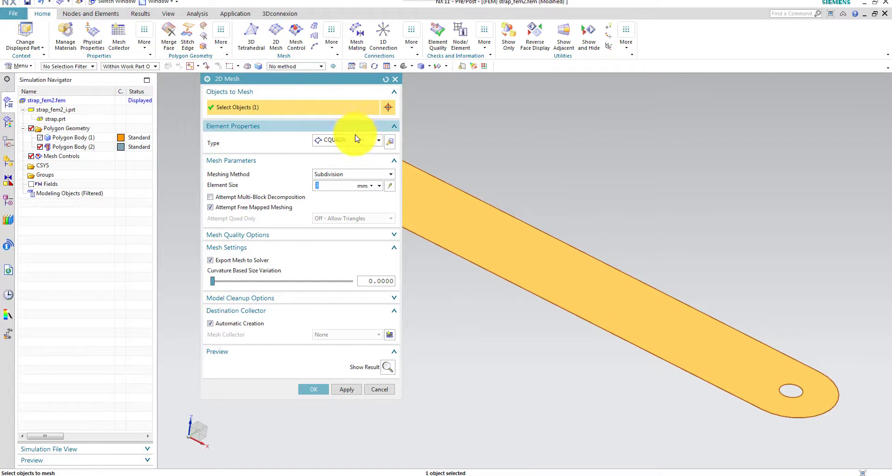
pyautogui.click(346, 176)
pyautogui.click(335, 193)
pyautogui.click(321, 387)
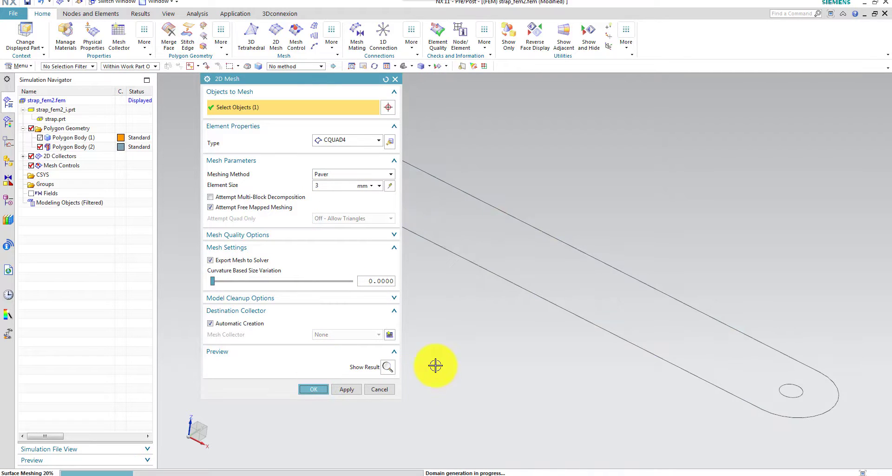
pyautogui.moveTo(437, 366); pyautogui.dragTo(381, 342, button='middle')
# Step: Edit the ThinShell(1) collector's PSHELL1 property to use Steel, renaming it ThinShell(4mm)
pyautogui.click(23, 156)
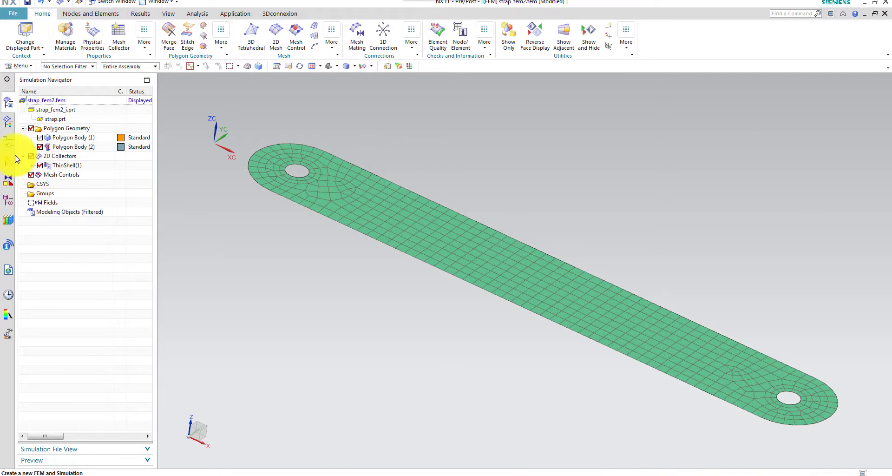
pyautogui.rightClick(63, 166)
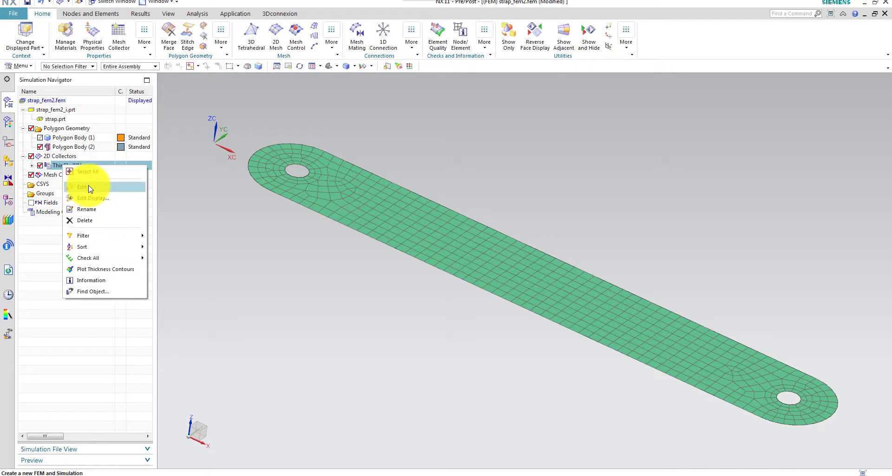
pyautogui.click(90, 189)
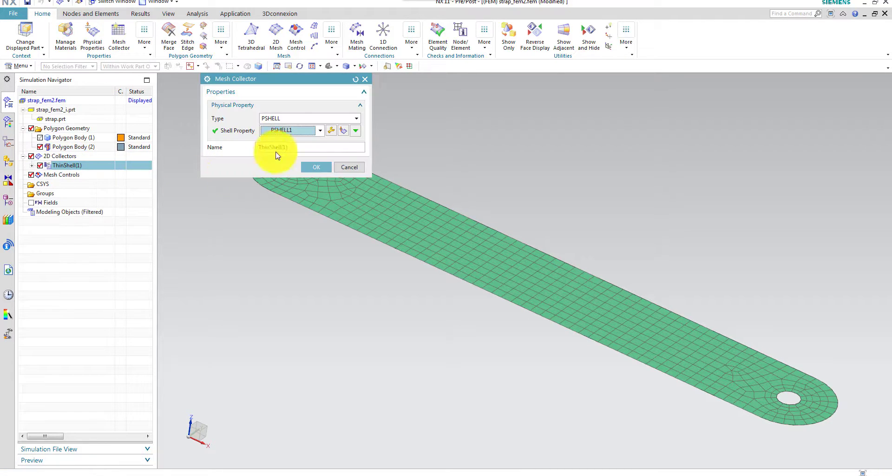
pyautogui.click(332, 133)
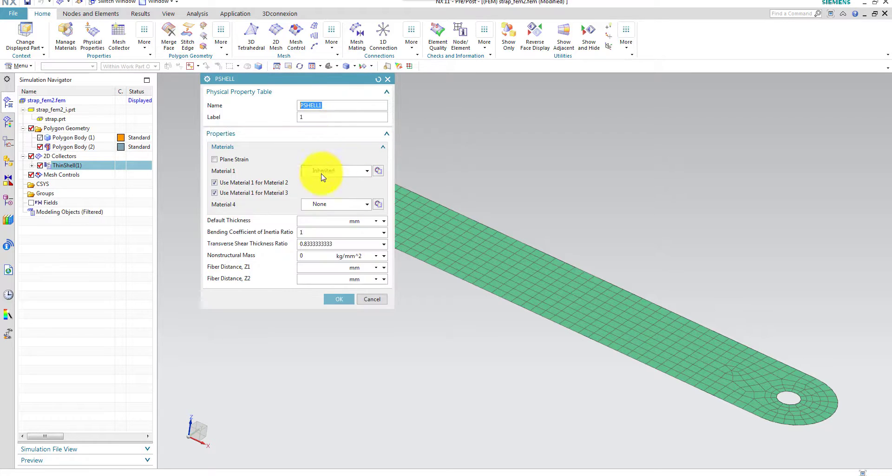
pyautogui.click(379, 172)
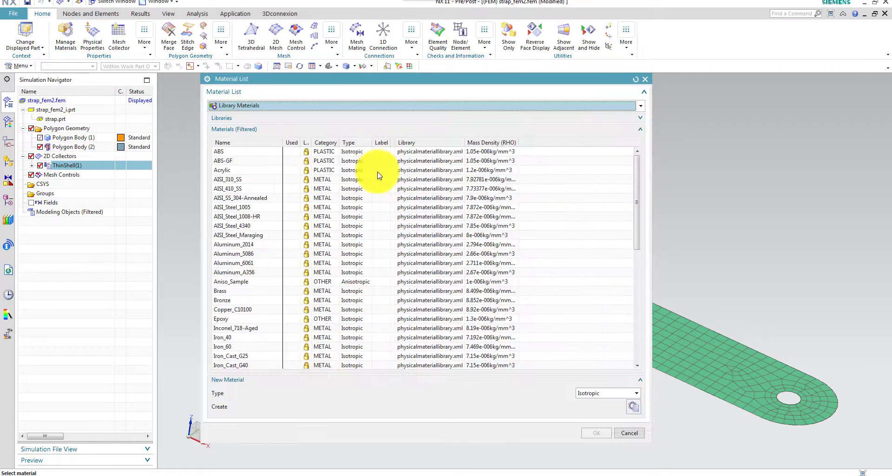
pyautogui.scroll(-6, 429, 282)
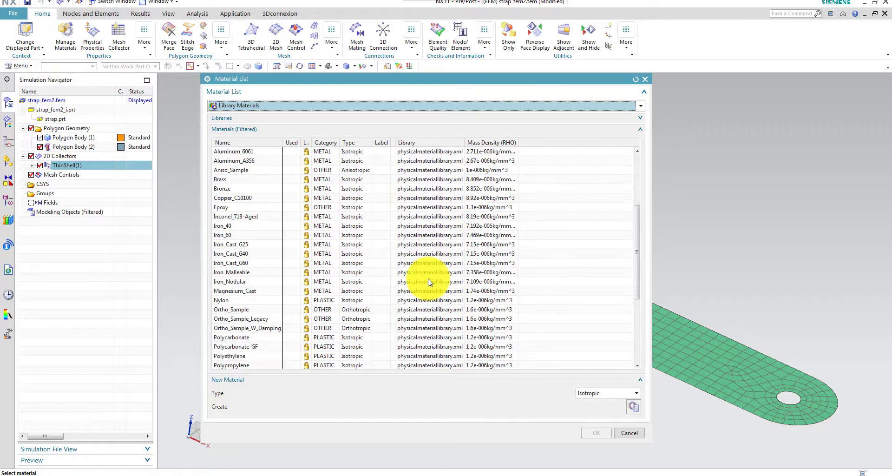
pyautogui.click(230, 356)
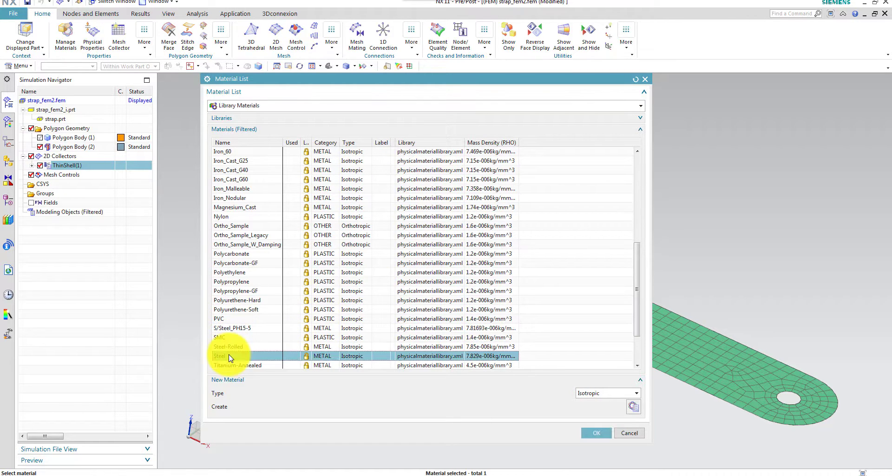
pyautogui.click(595, 433)
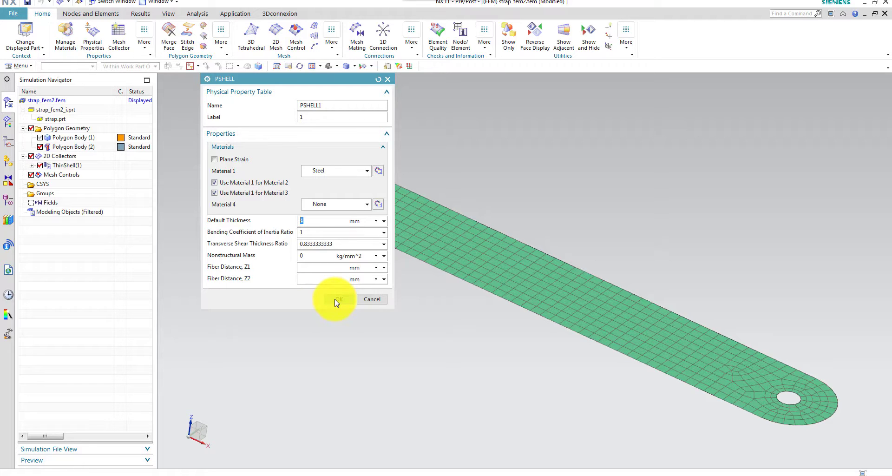
pyautogui.click(336, 302)
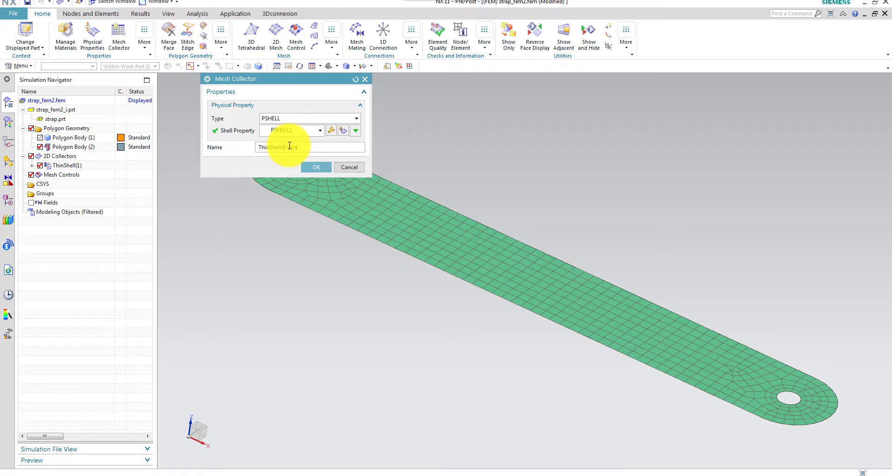
pyautogui.click(316, 167)
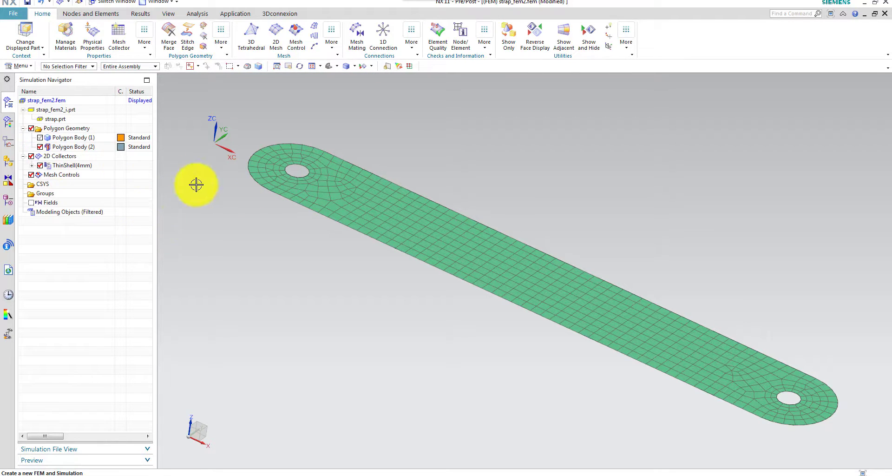
pyautogui.scroll(1, 309, 278)
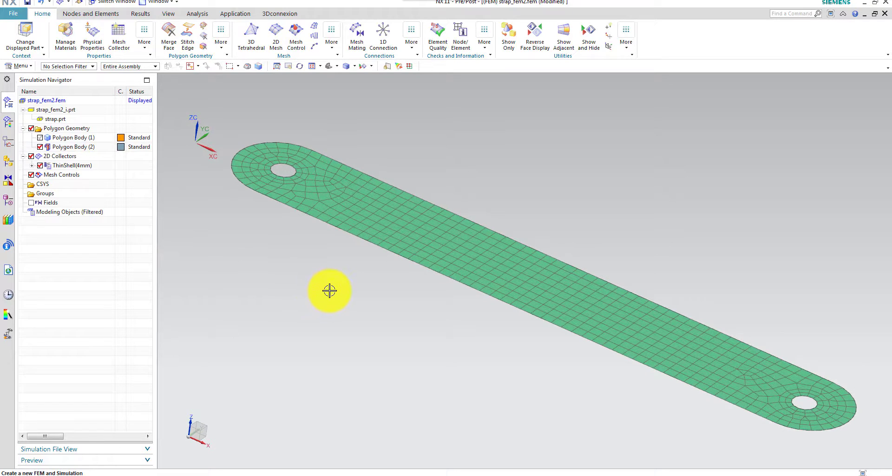
pyautogui.scroll(1, 303, 285)
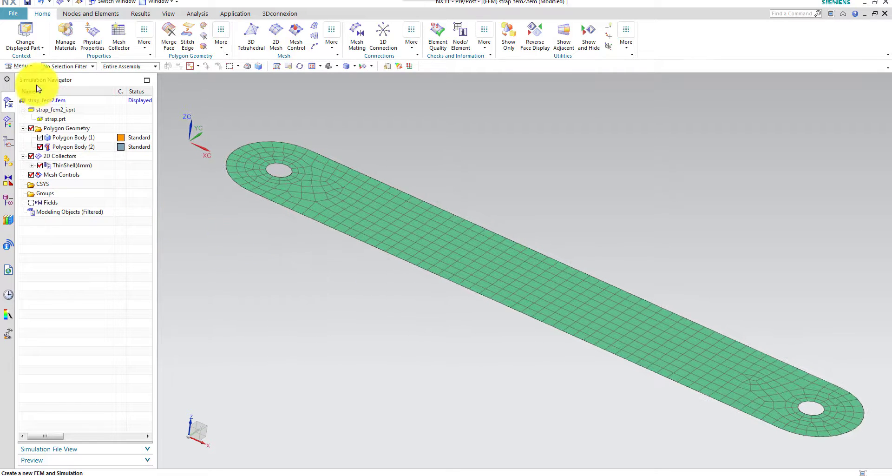
# Step: Make the strap_sim2 simulation the displayed part
pyautogui.rightClick(49, 101)
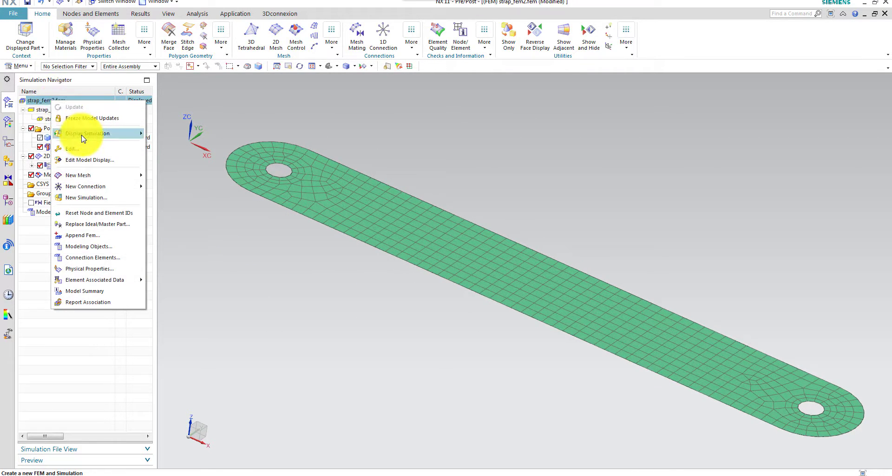
pyautogui.moveTo(110, 134)
pyautogui.click(181, 133)
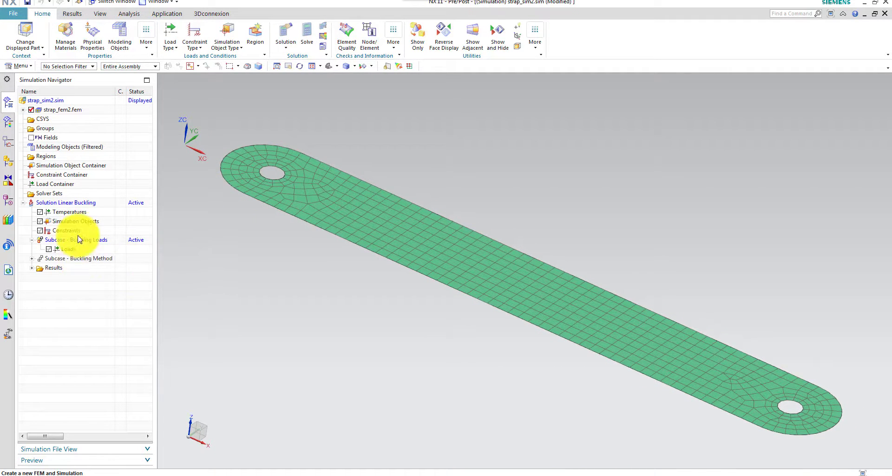
# Step: Add a Fixed constraint on the edge of one strap hole
pyautogui.click(60, 231)
pyautogui.rightClick(60, 232)
pyautogui.moveTo(94, 251)
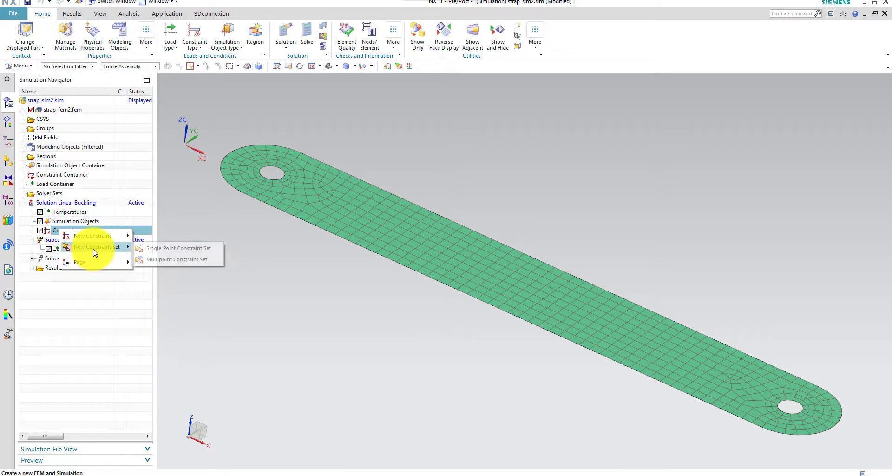
pyautogui.moveTo(95, 236)
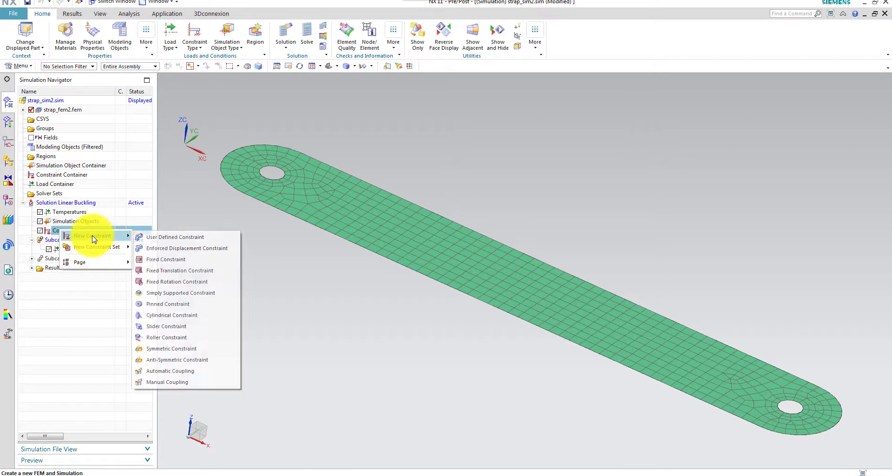
pyautogui.click(179, 261)
pyautogui.scroll(-5, 706, 380)
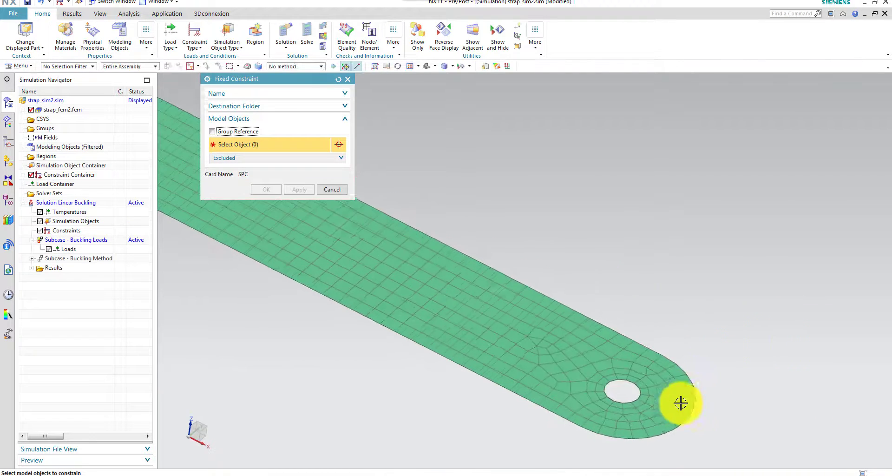
pyautogui.scroll(-1, 670, 403)
pyautogui.click(624, 378)
pyautogui.scroll(-5, 659, 341)
pyautogui.scroll(-2, 655, 348)
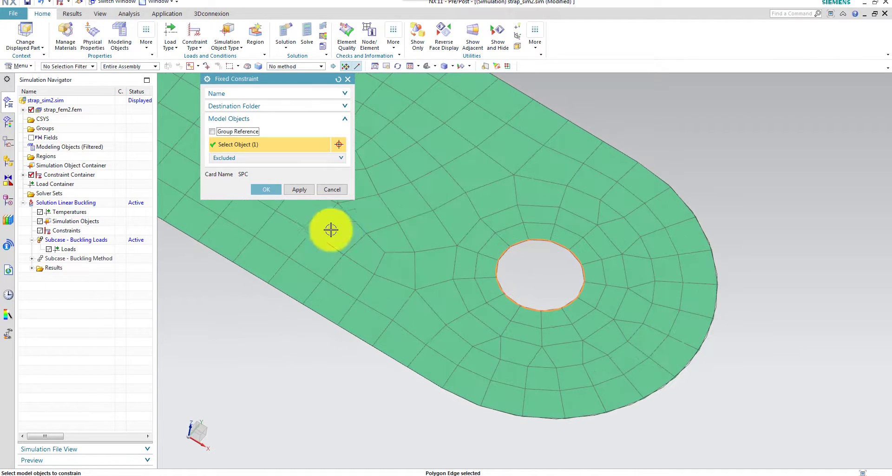
pyautogui.click(270, 189)
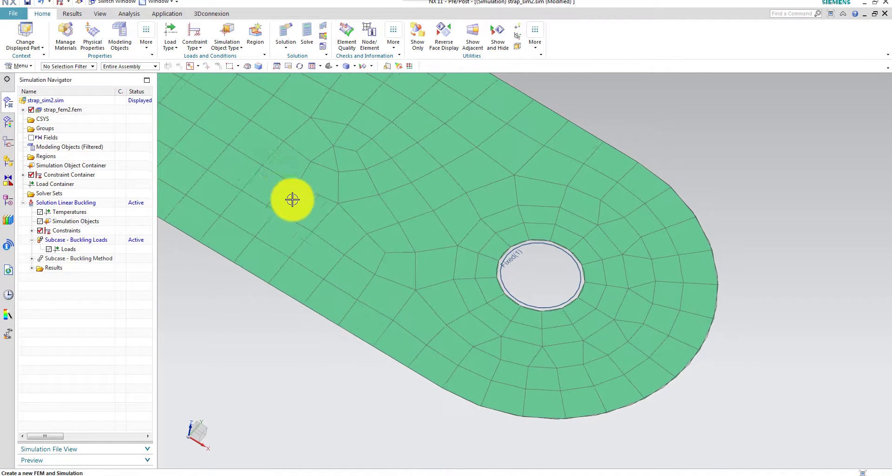
pyautogui.scroll(5, 344, 205)
pyautogui.scroll(2, 345, 206)
pyautogui.scroll(-6, 347, 206)
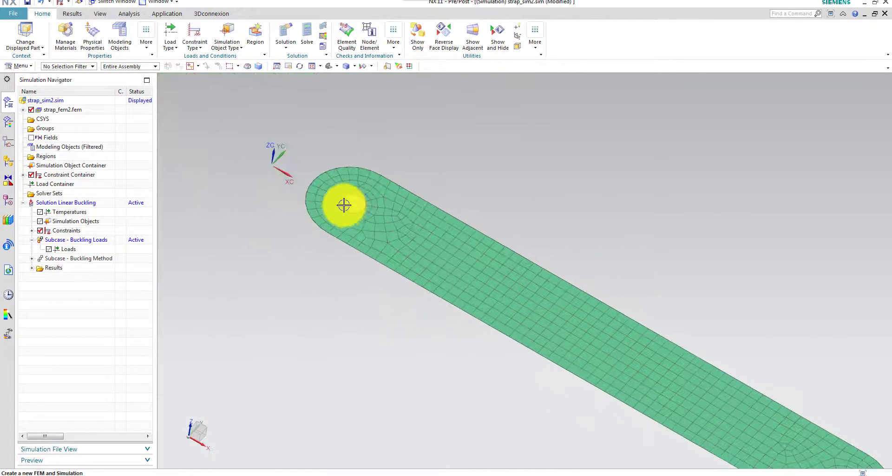
# Step: Start a force load in the Buckling Loads subcase on the opposite hole edge
pyautogui.scroll(-4, 339, 214)
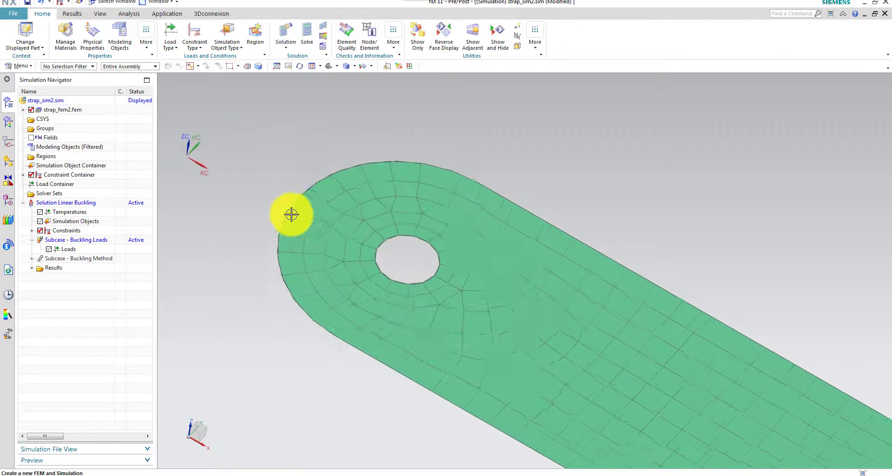
pyautogui.rightClick(74, 249)
pyautogui.moveTo(96, 257)
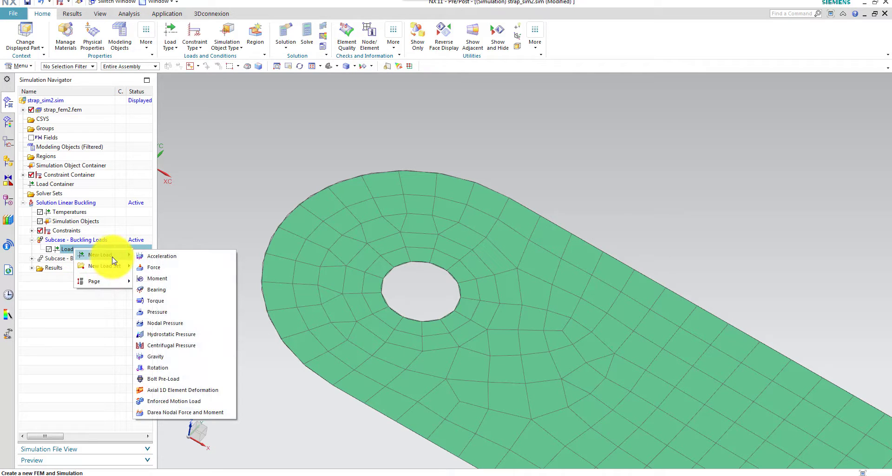
pyautogui.click(153, 268)
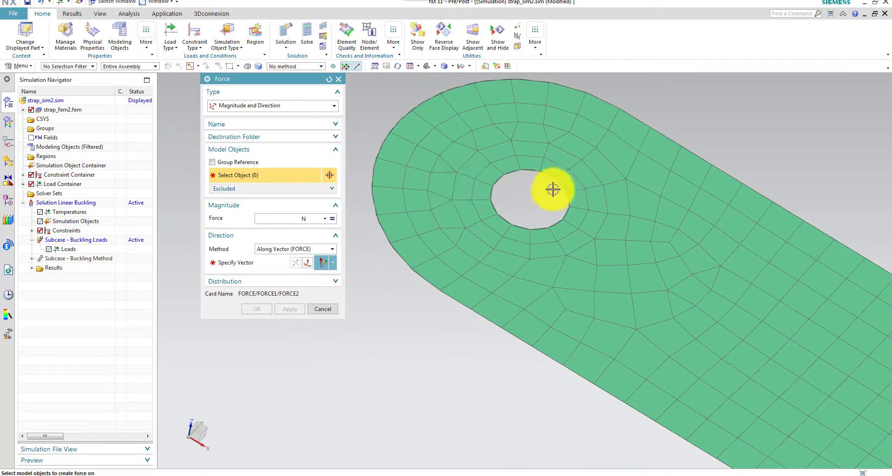
pyautogui.click(532, 223)
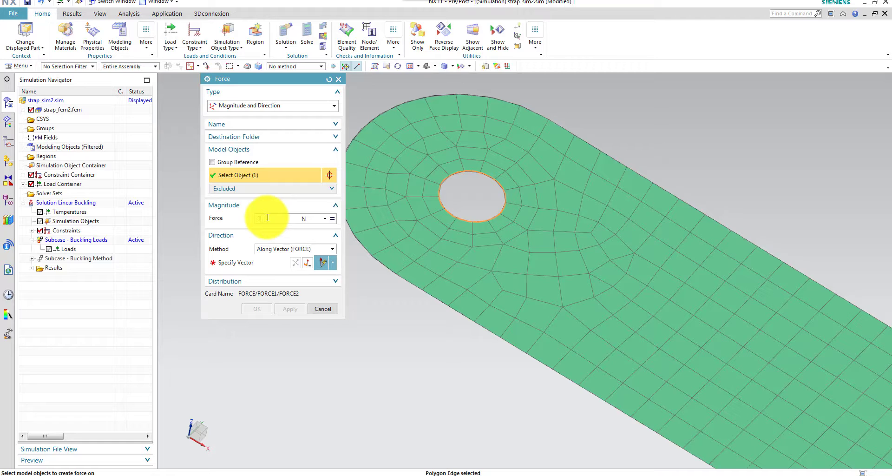
# Step: Apply 1 N along a two-point vector from the hole centre to its edge
pyautogui.click(310, 265)
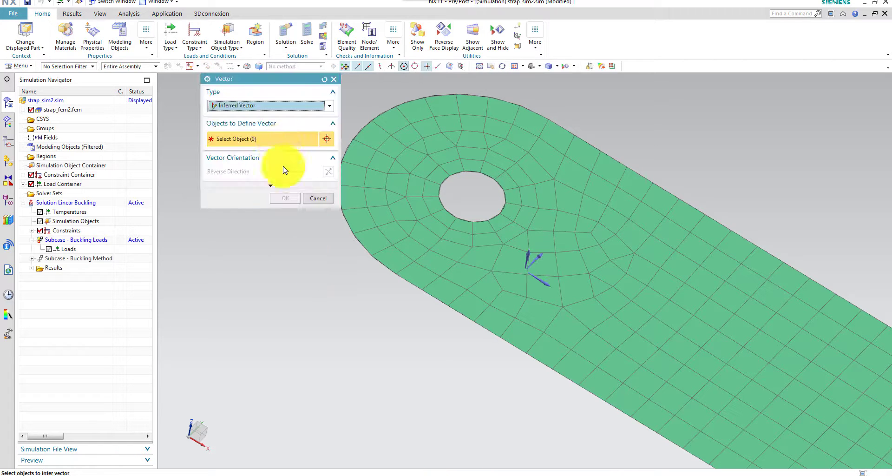
pyautogui.click(239, 107)
pyautogui.click(232, 126)
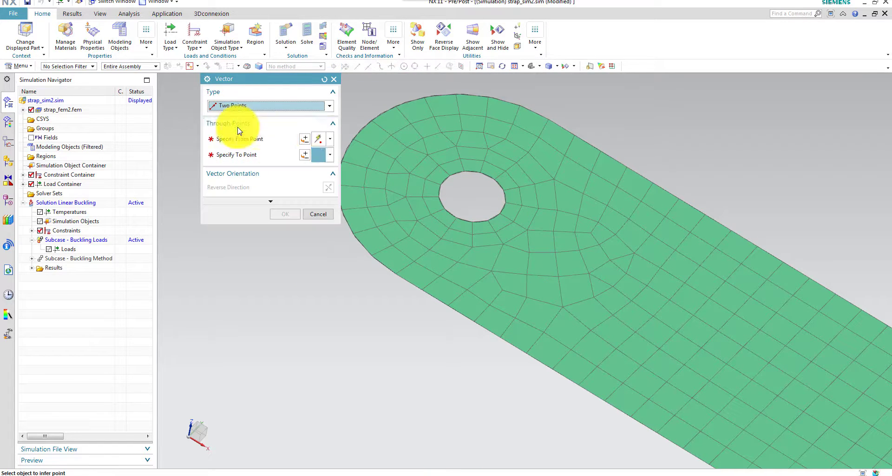
pyautogui.click(484, 175)
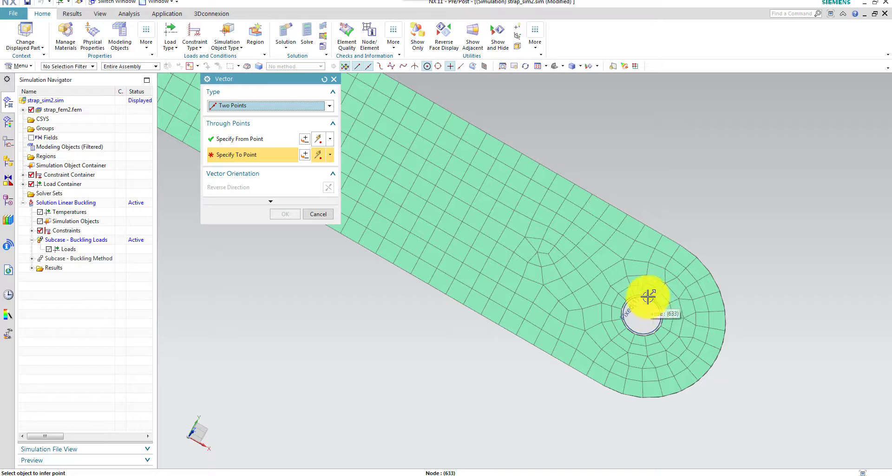
pyautogui.scroll(-5, 647, 298)
pyautogui.click(629, 294)
pyautogui.click(284, 214)
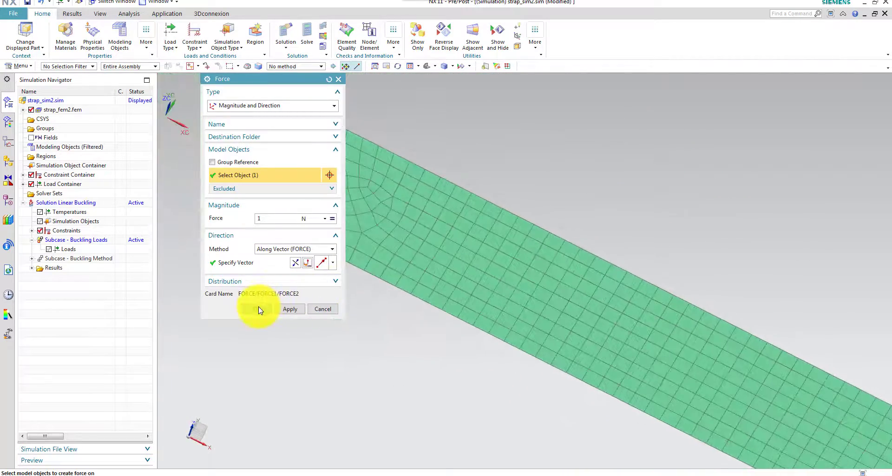
pyautogui.click(257, 309)
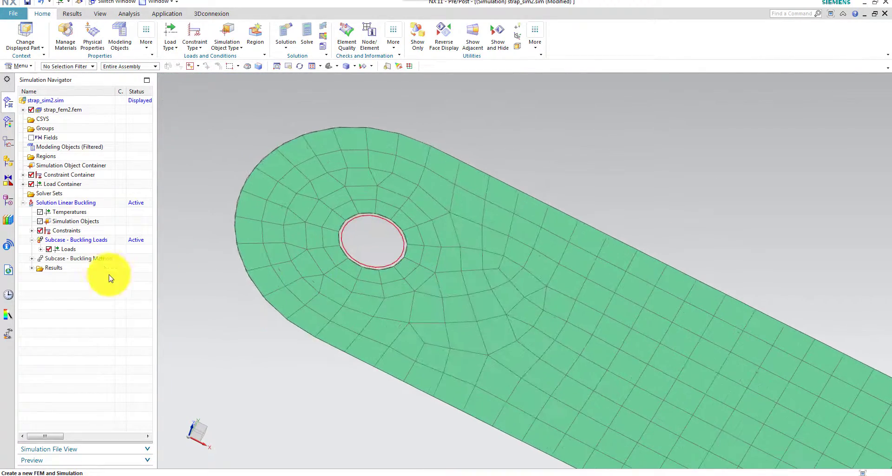
pyautogui.click(40, 249)
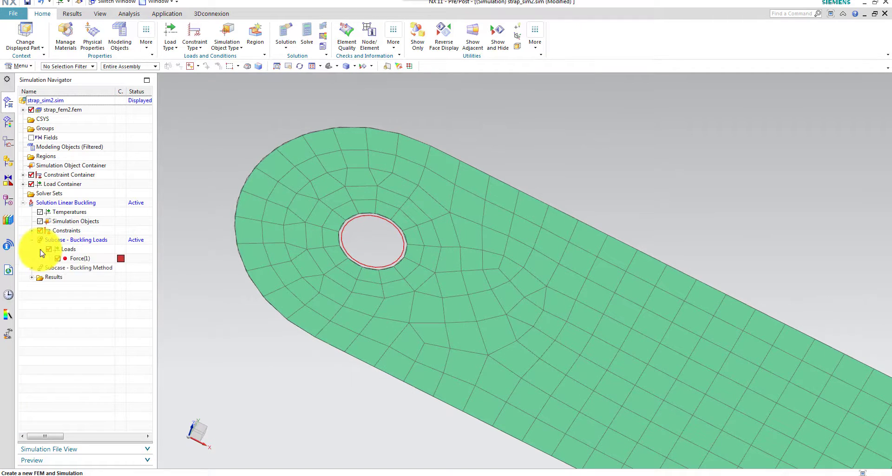
# Step: Display Force(1) in Expanded mode with larger arrows and zoom out to the whole strap
pyautogui.click(82, 259)
pyautogui.rightClick(83, 262)
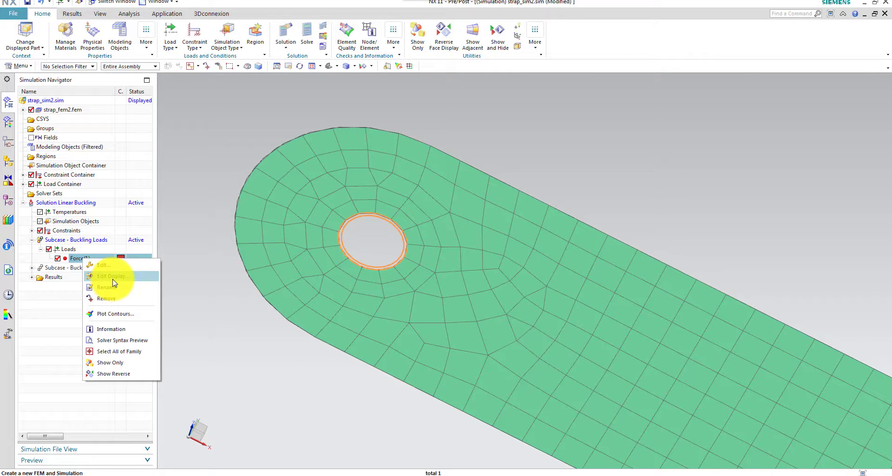
pyautogui.click(113, 279)
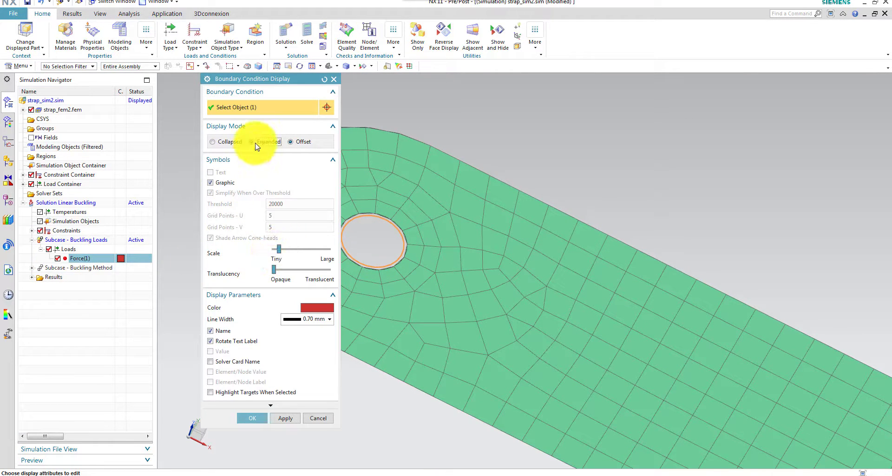
pyautogui.moveTo(279, 249); pyautogui.dragTo(288, 250)
pyautogui.click(285, 417)
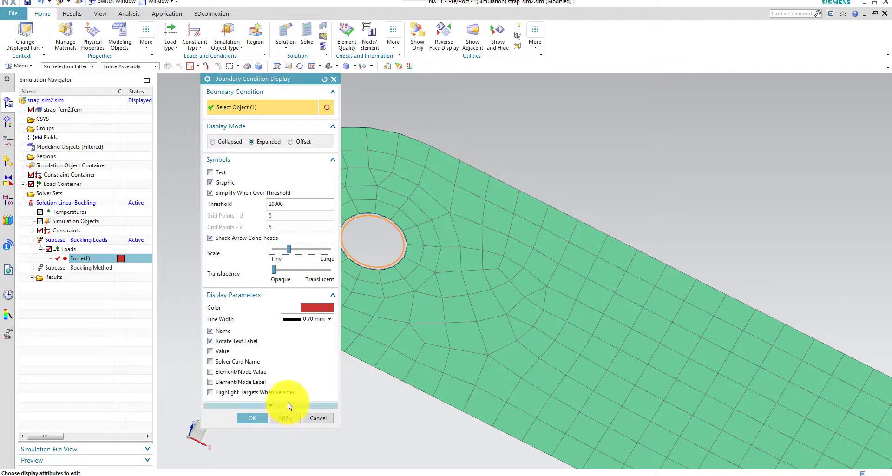
pyautogui.click(250, 418)
pyautogui.scroll(-8, 317, 387)
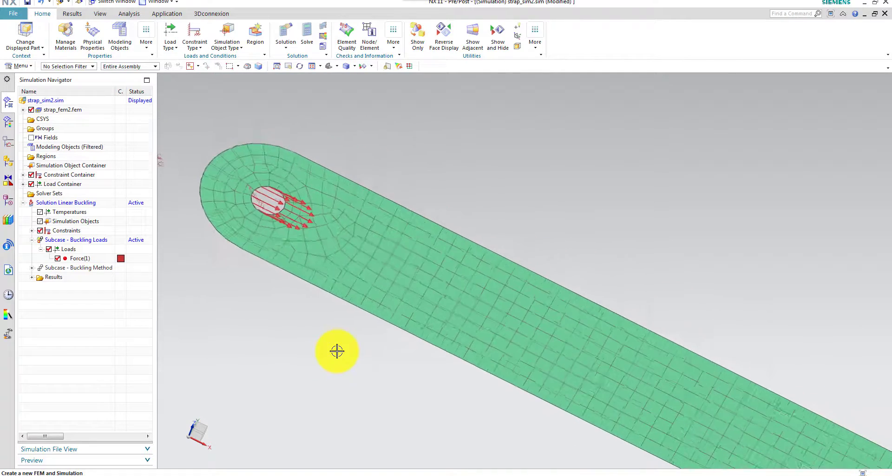
pyautogui.scroll(-6, 320, 353)
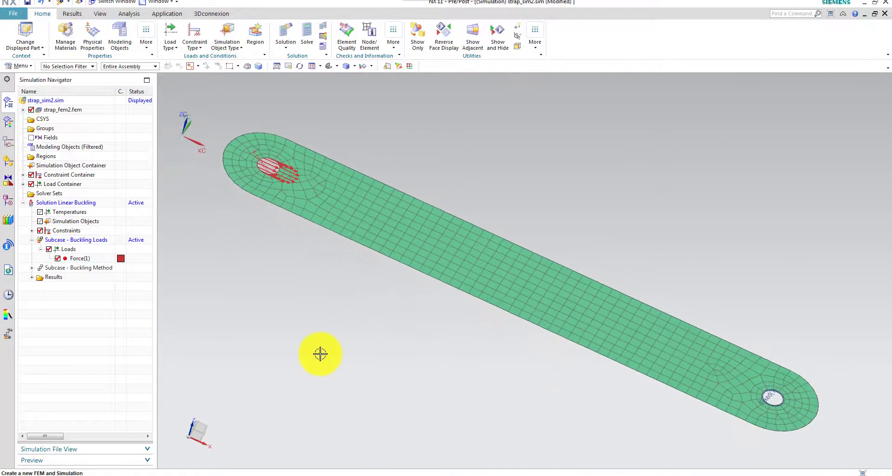
pyautogui.scroll(2, 320, 354)
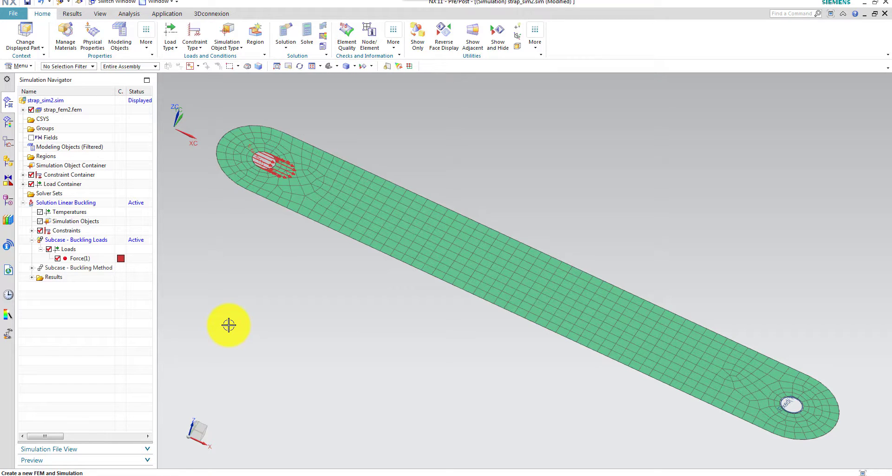
# Step: Solve Solution Linear Buckling, allowing firewall access, then close the Solution Monitor, Information and Job Monitor windows
pyautogui.doubleClick(65, 204)
pyautogui.click(23, 202)
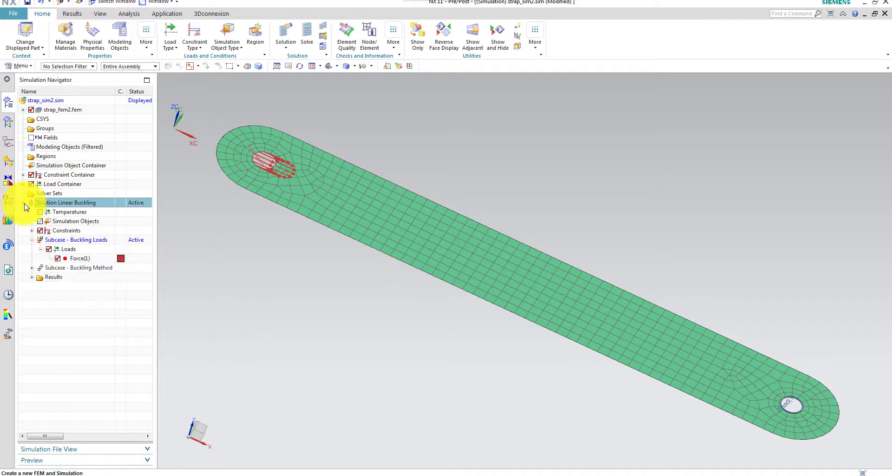
pyautogui.rightClick(77, 205)
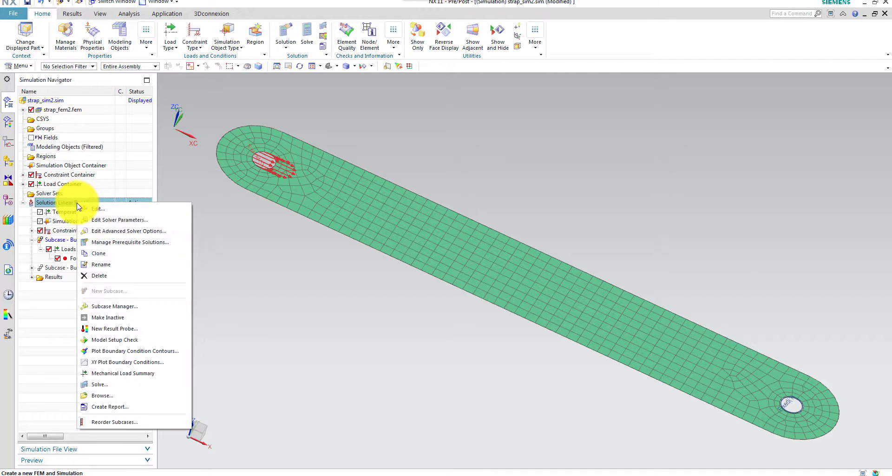
pyautogui.click(99, 386)
pyautogui.click(285, 186)
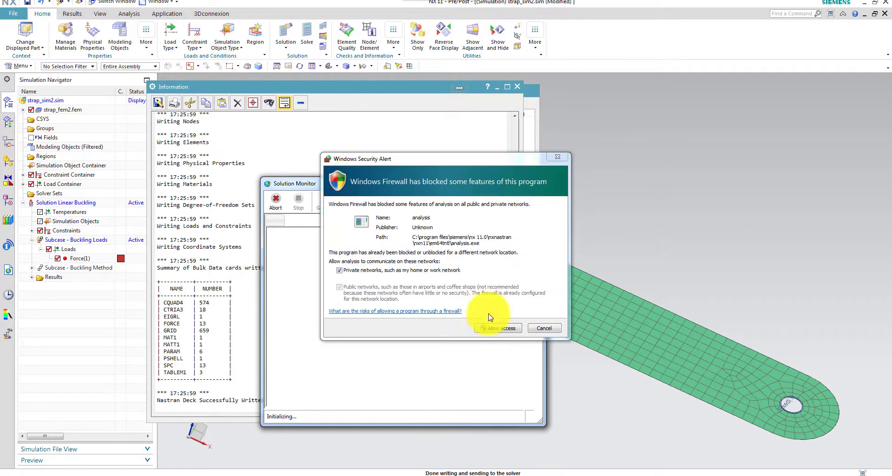
pyautogui.click(497, 328)
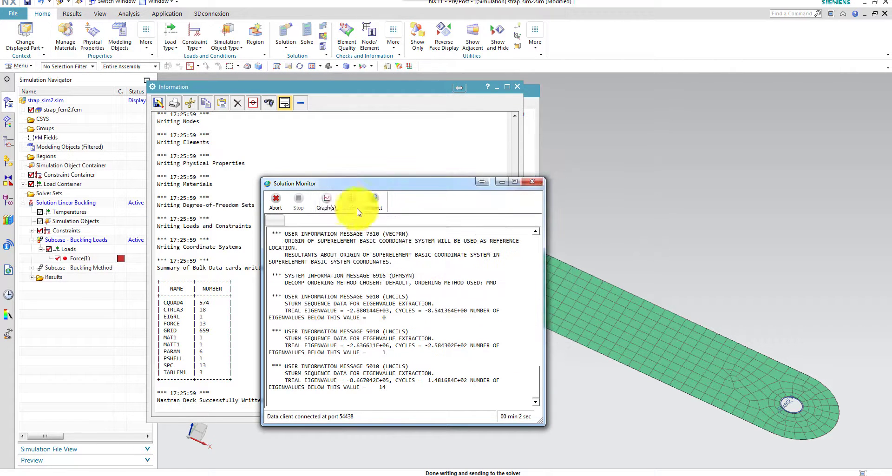
pyautogui.click(420, 247)
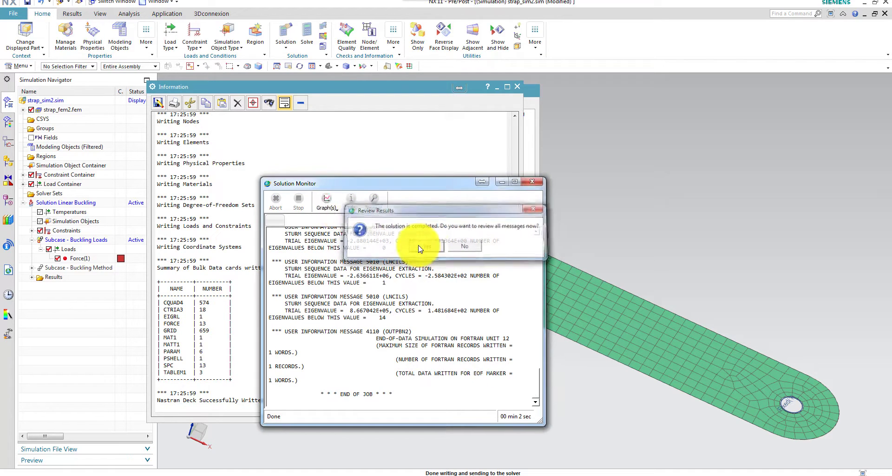
pyautogui.click(532, 181)
pyautogui.click(517, 89)
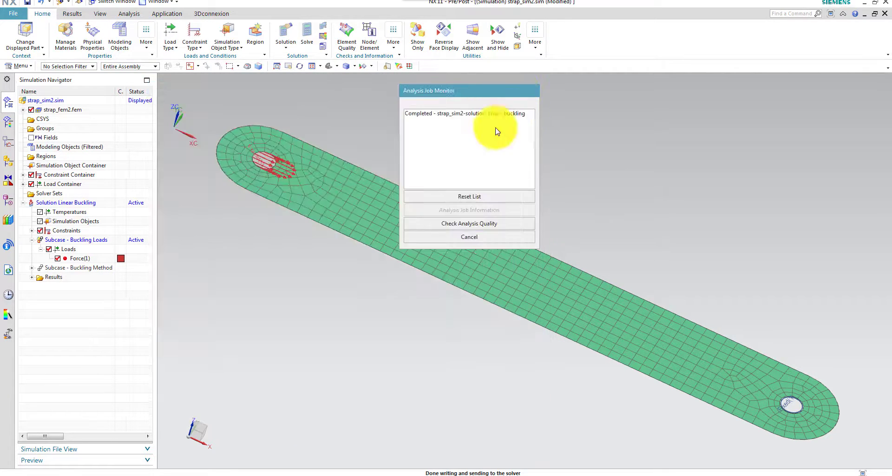
pyautogui.click(466, 238)
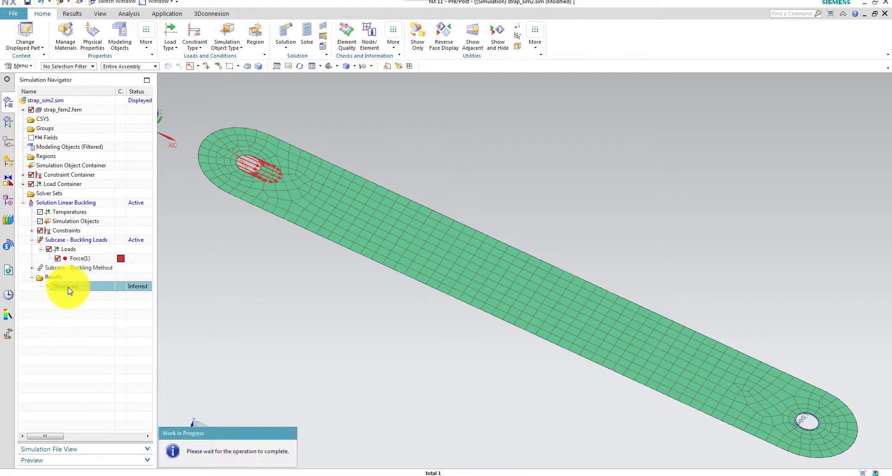
# Step: Load the Structural results in post-processing and expand them to list the Buckling Loads and Buckling Method subcases
pyautogui.doubleClick(70, 291)
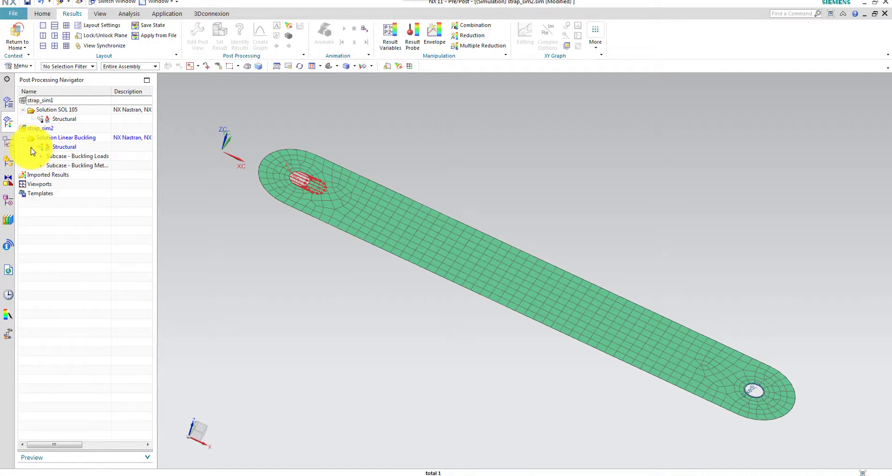
pyautogui.click(31, 146)
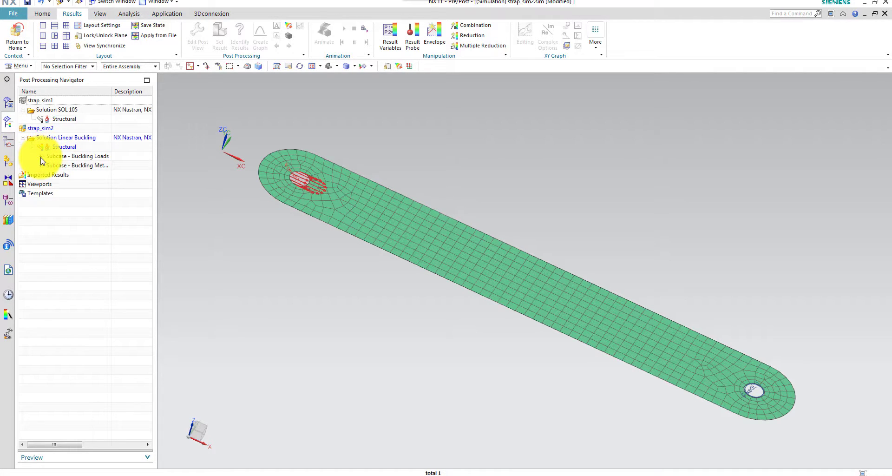
pyautogui.click(41, 156)
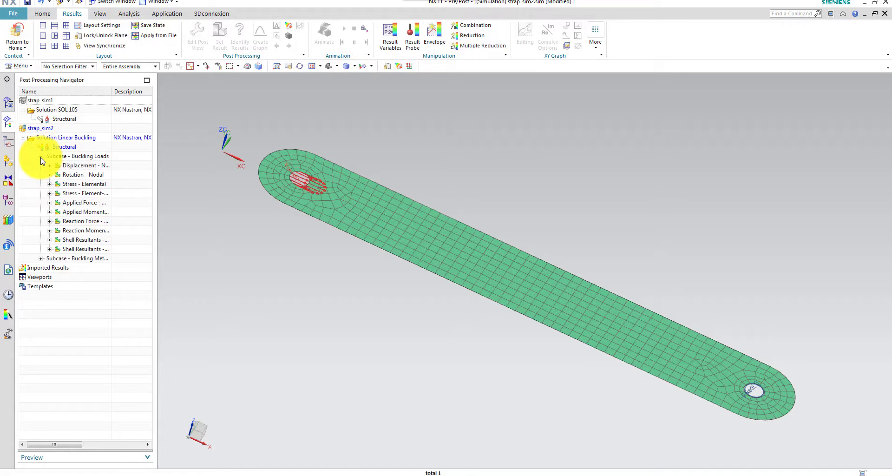
pyautogui.click(42, 157)
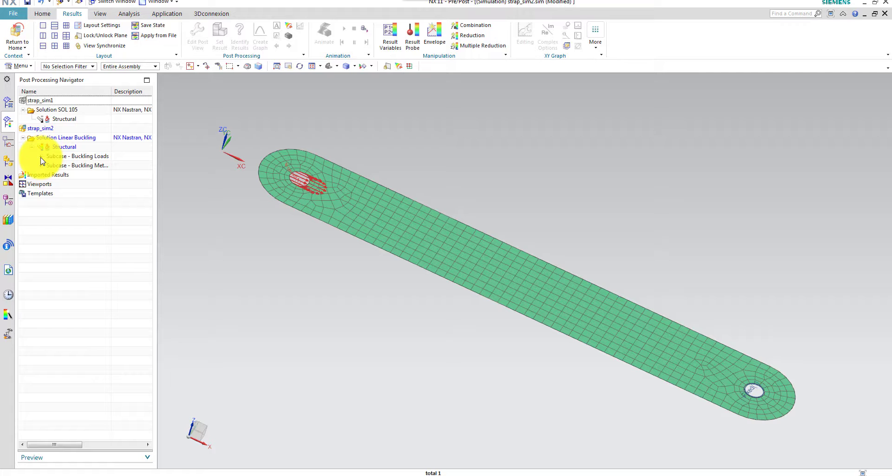
# Step: Expand the Buckling Method subcase's ten modes and show Mode 1 (3031.73) nodal displacement components
pyautogui.click(41, 164)
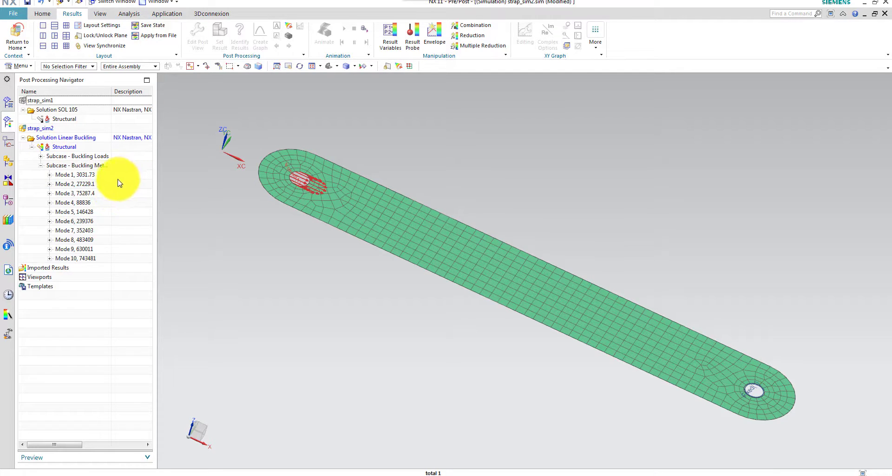
pyautogui.click(49, 175)
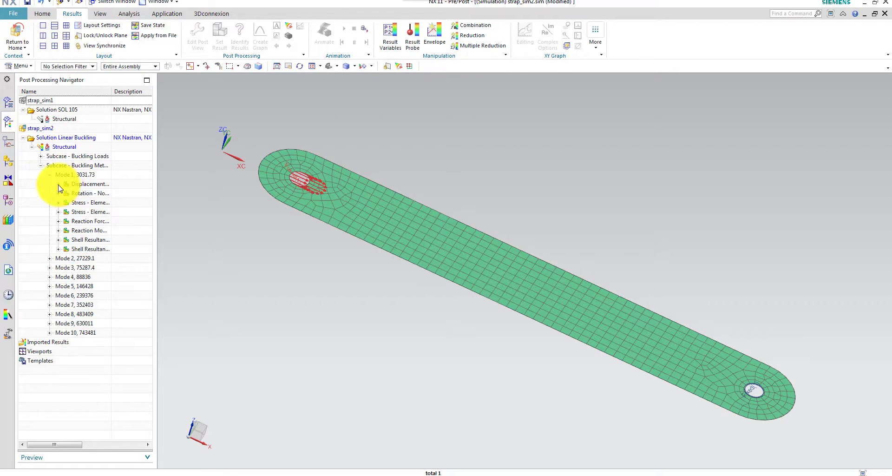
pyautogui.click(49, 175)
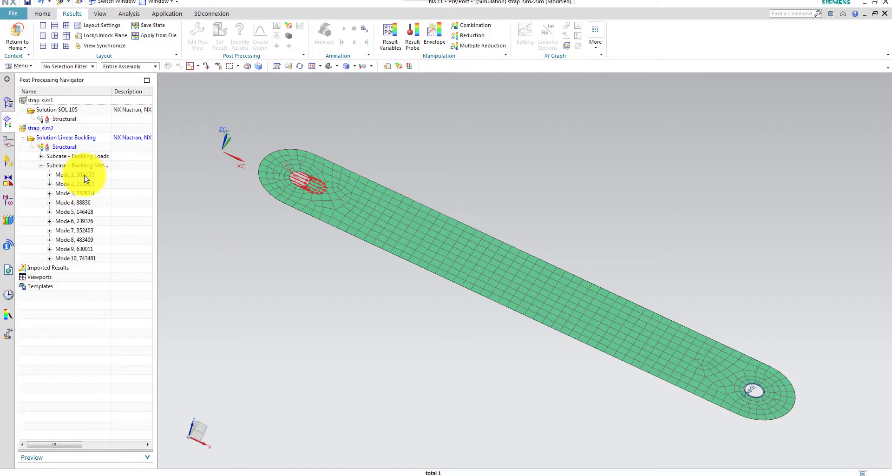
pyautogui.click(50, 175)
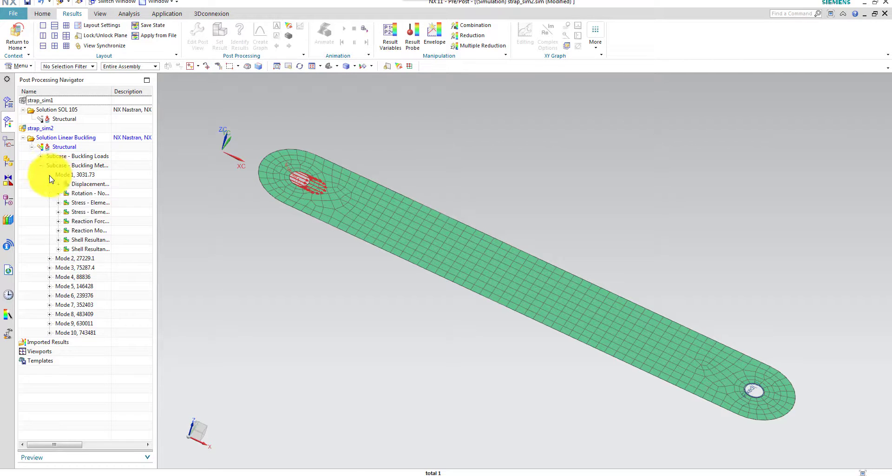
pyautogui.click(58, 184)
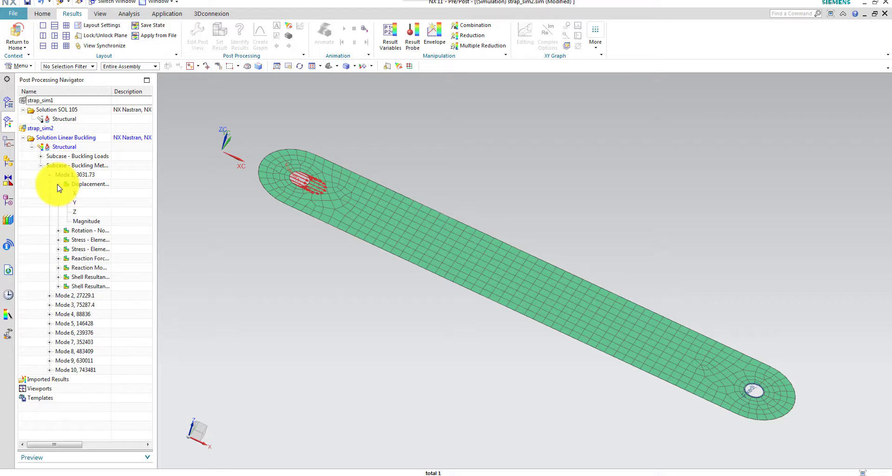
# Step: Plot Mode 1 displacement Magnitude as a fringe plot and animate it edge-on
pyautogui.doubleClick(88, 222)
pyautogui.moveTo(383, 289); pyautogui.dragTo(367, 92, button='middle')
pyautogui.click(344, 29)
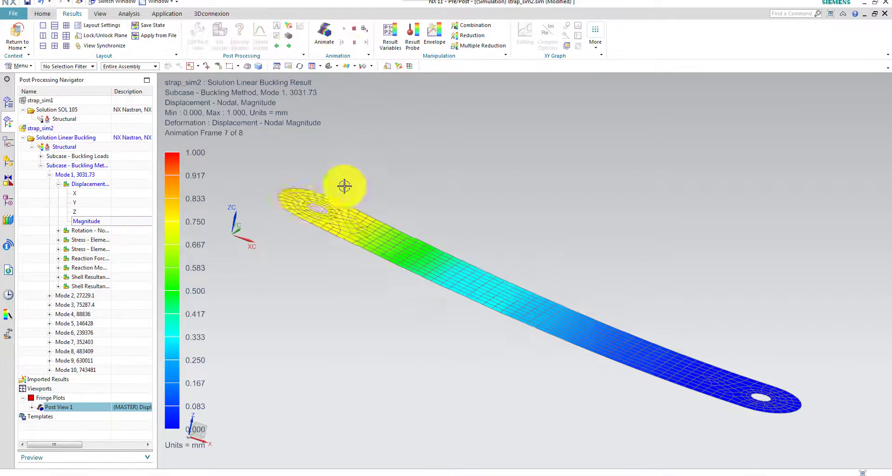